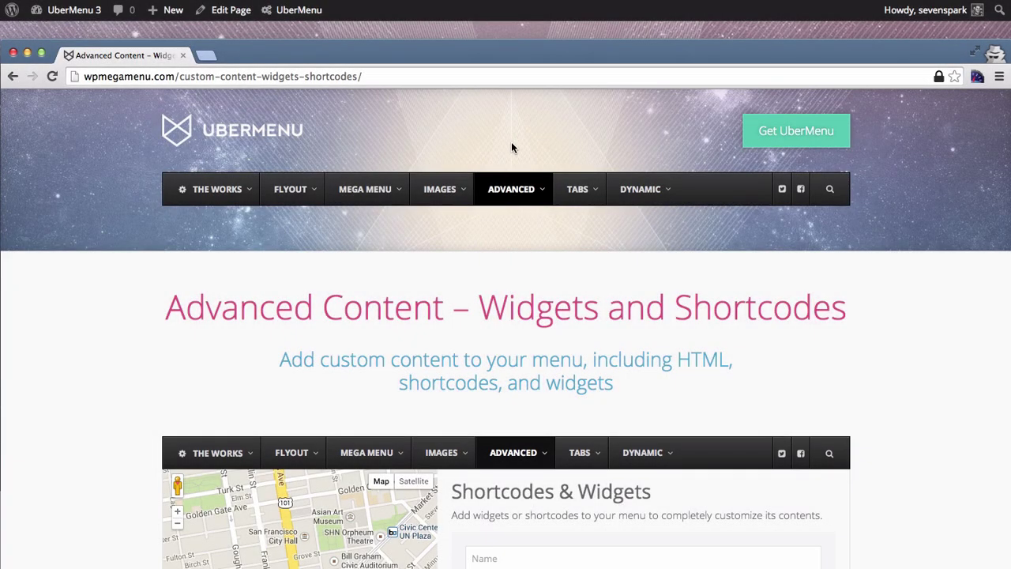
Step: Review the demo's Advanced submenu with its map and contact form, and the main menu of the site being built
{"action": "mouse_move", "coordinate": [515, 194]}
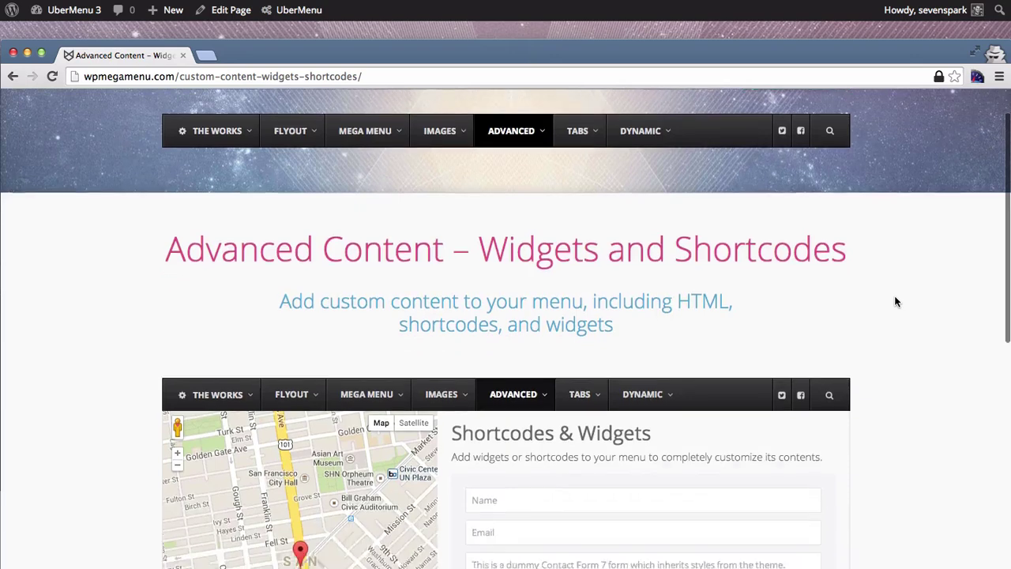
{"action": "scroll", "coordinate": [894, 297], "scroll_direction": "down", "scroll_amount": 5}
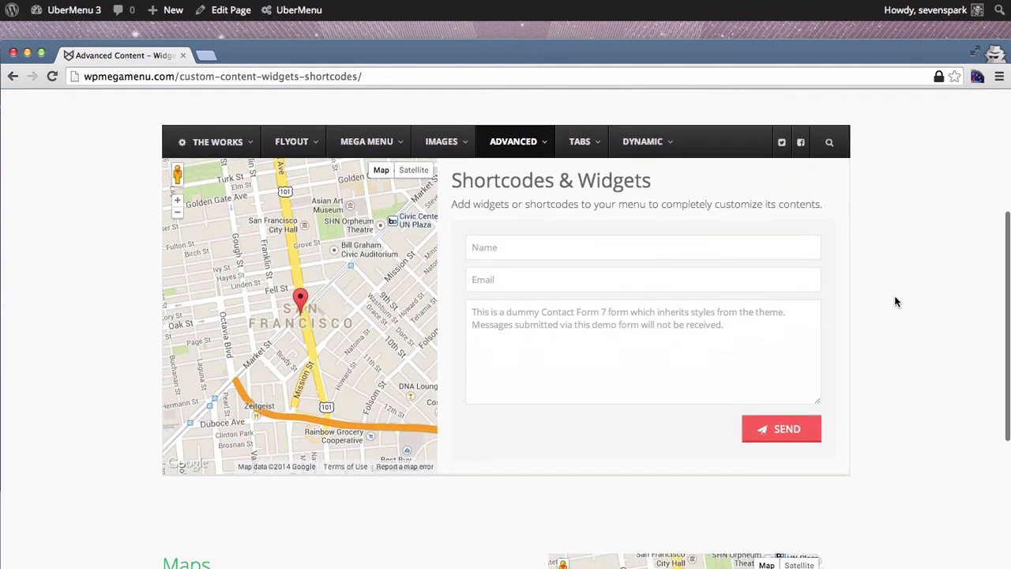
{"action": "scroll", "coordinate": [439, 316], "scroll_direction": "up", "scroll_amount": 1}
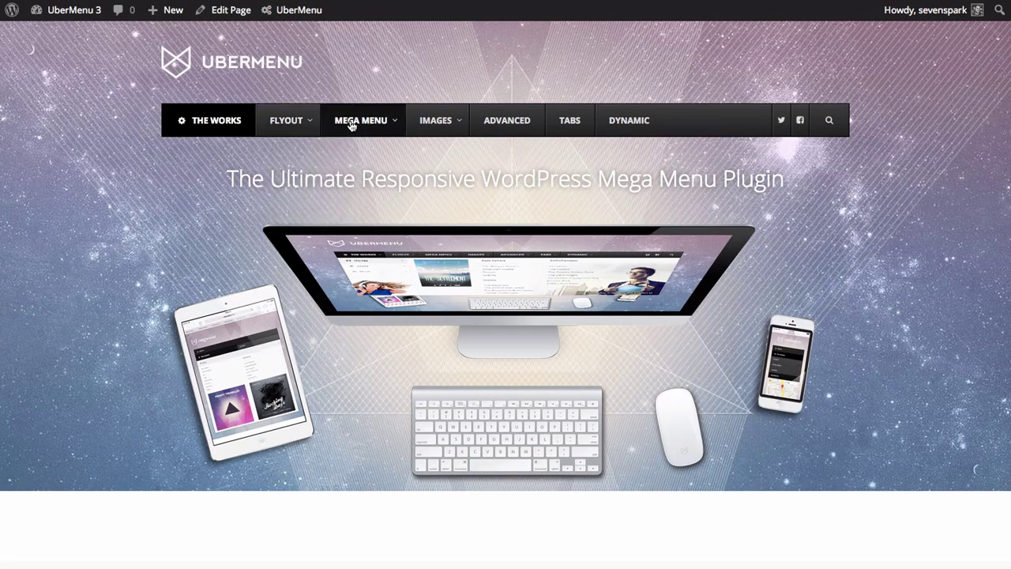
{"action": "mouse_move", "coordinate": [432, 125]}
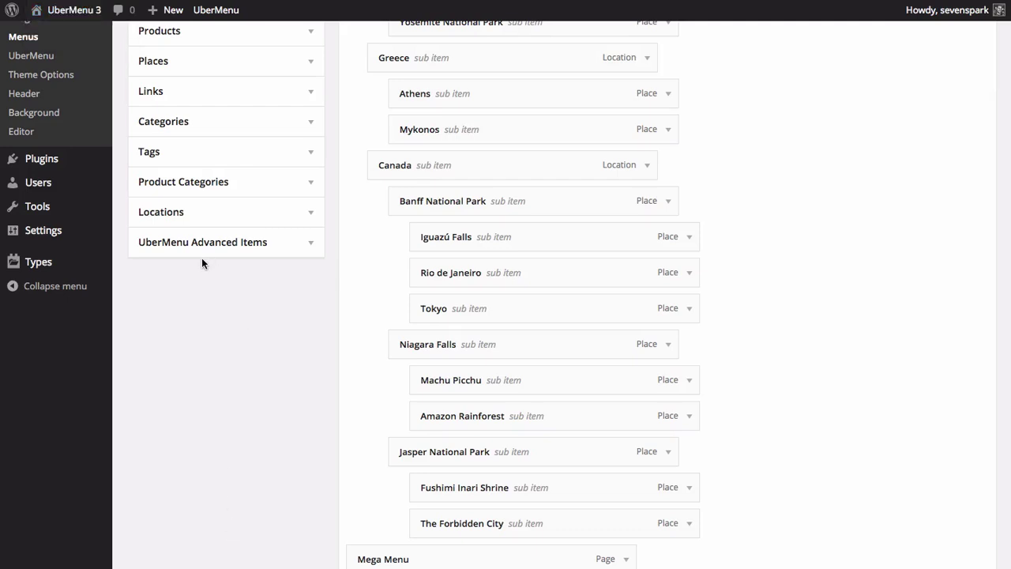
Step: Add two Custom Content items from the UberMenu Advanced Items to the menu
{"action": "left_click", "coordinate": [267, 242]}
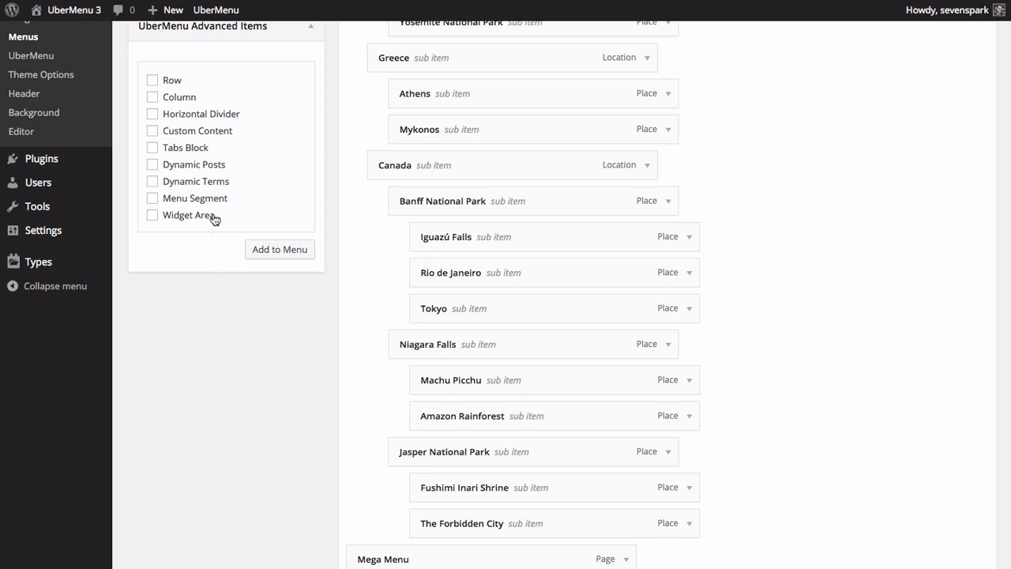
{"action": "left_click", "coordinate": [152, 131]}
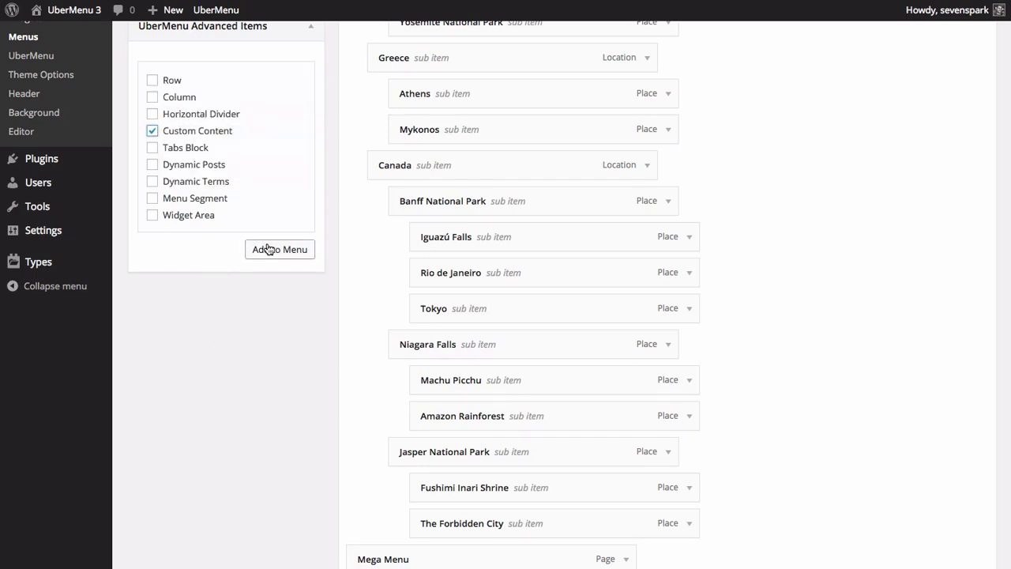
{"action": "left_click", "coordinate": [268, 248]}
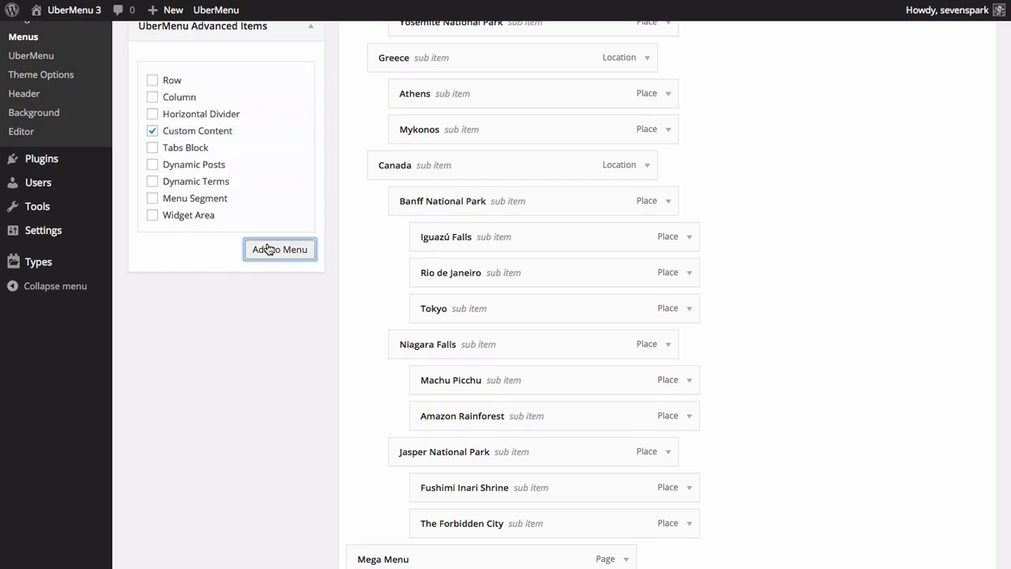
{"action": "left_click", "coordinate": [152, 131]}
{"action": "left_click", "coordinate": [290, 249]}
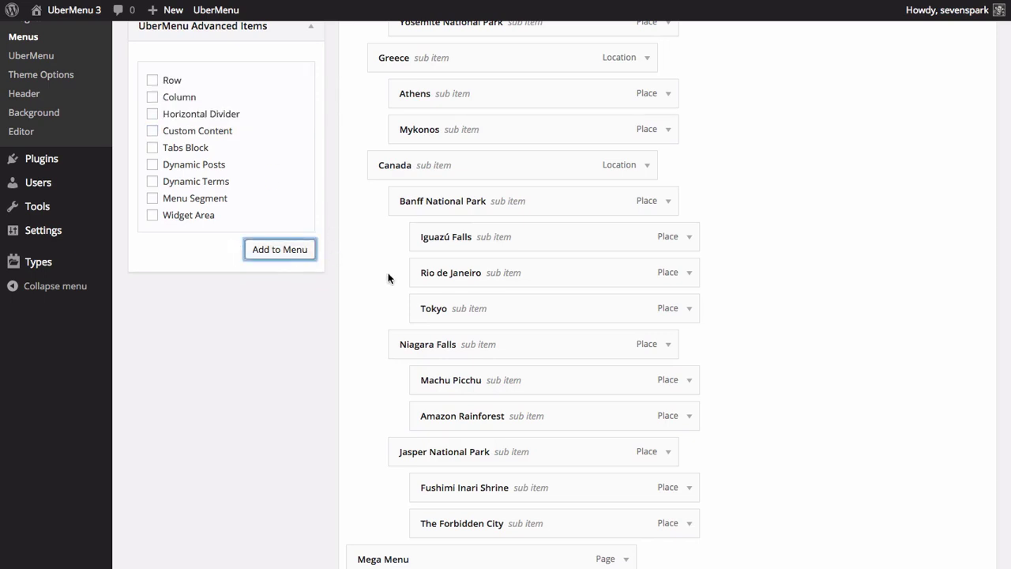
Step: Nest both new [Custom] items as sub items directly under the Advanced page item
{"action": "scroll", "coordinate": [387, 276], "scroll_direction": "down", "scroll_amount": 15}
{"action": "scroll", "coordinate": [389, 274], "scroll_direction": "down", "scroll_amount": 6}
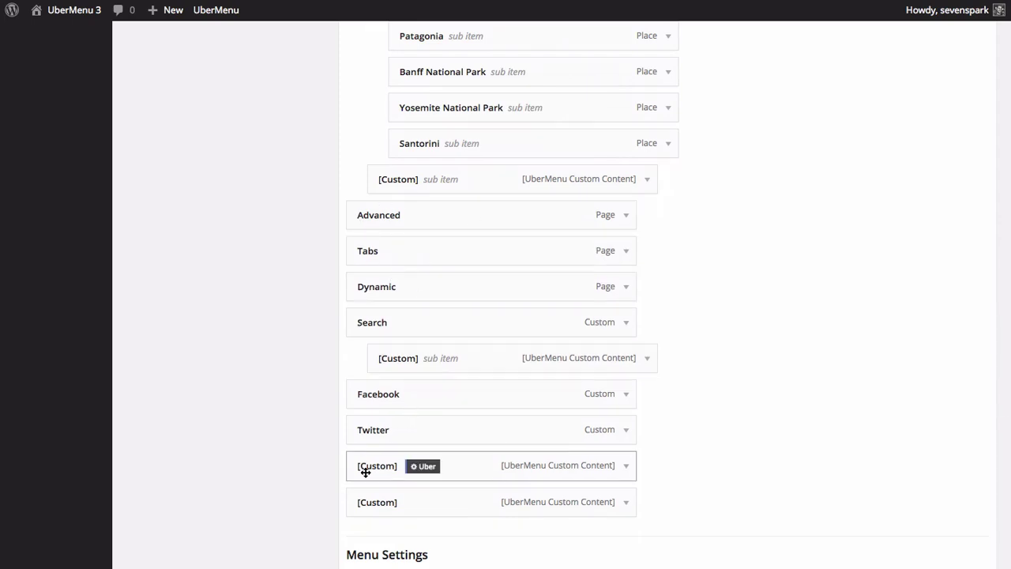
{"action": "left_click_drag", "start_coordinate": [364, 469], "coordinate": [406, 244]}
{"action": "left_click_drag", "start_coordinate": [371, 498], "coordinate": [399, 288]}
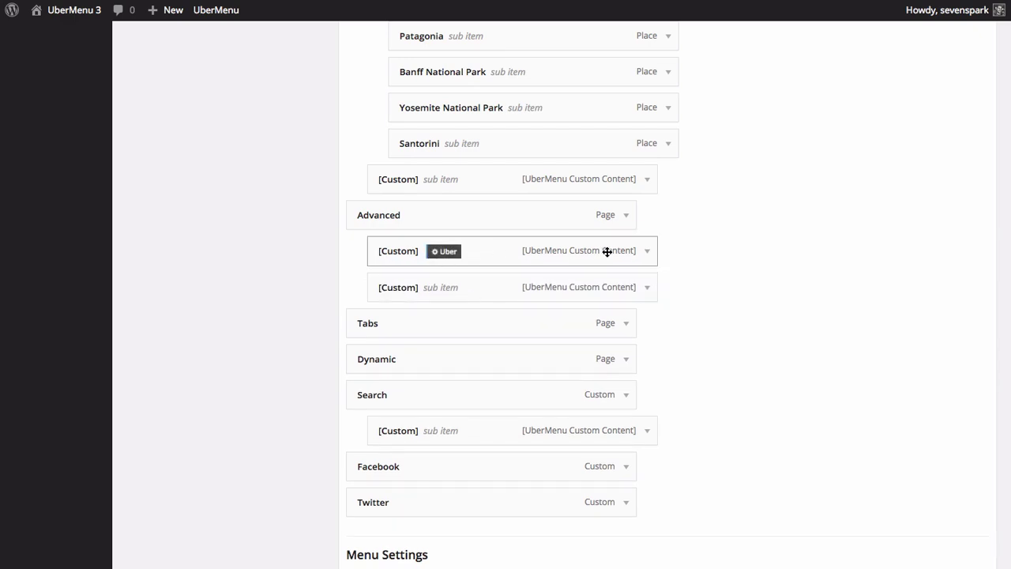
Step: Set the navigation label of the first custom item under Advanced to [Map]
{"action": "left_click", "coordinate": [646, 250]}
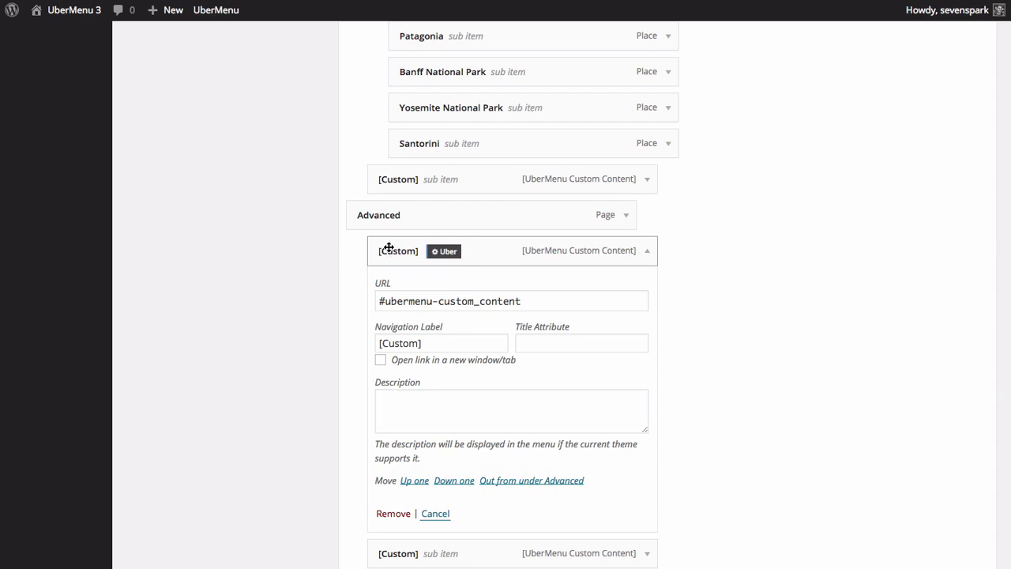
{"action": "left_click_drag", "start_coordinate": [458, 339], "coordinate": [306, 331]}
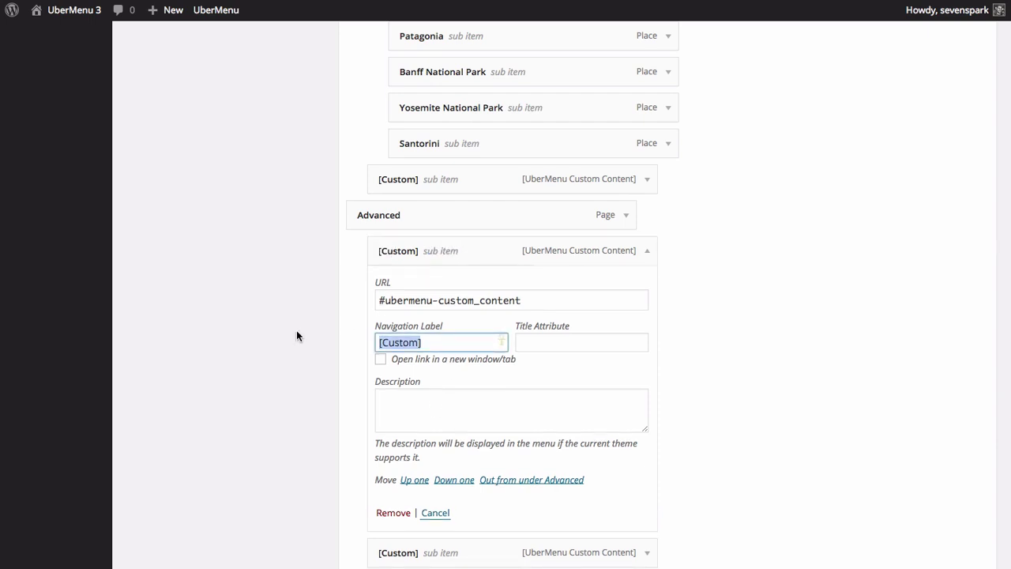
{"action": "type", "text": "[Map"}
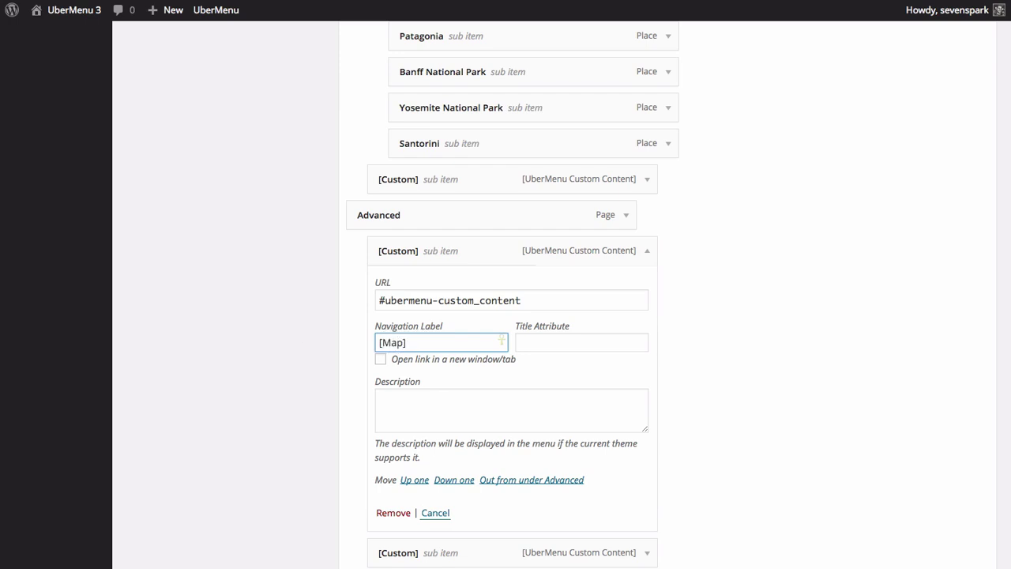
{"action": "scroll", "coordinate": [359, 347], "scroll_direction": "down", "scroll_amount": 2}
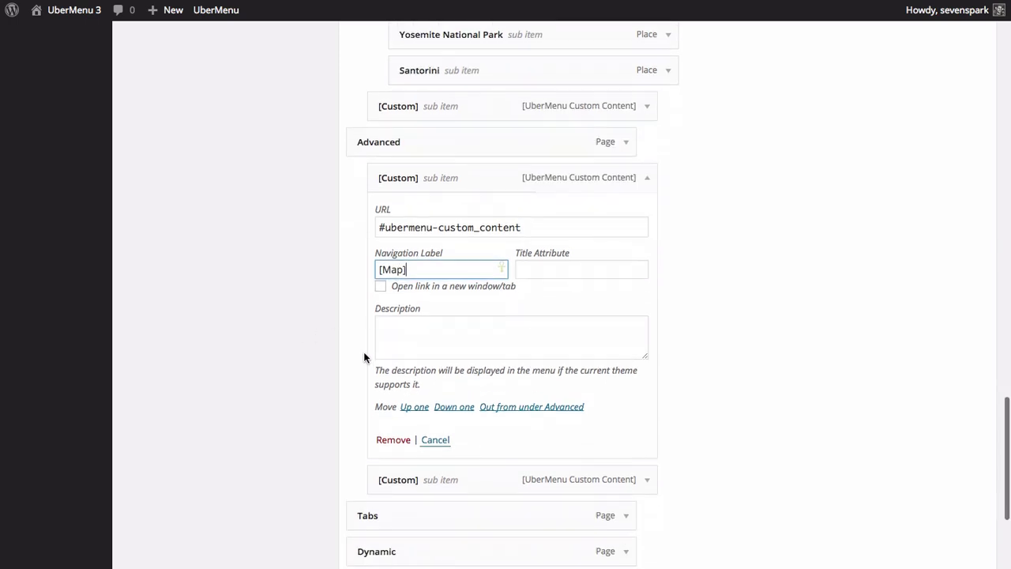
Step: Set the navigation label of the second custom item under Advanced to [Contact Form]
{"action": "left_click", "coordinate": [648, 466]}
{"action": "scroll", "coordinate": [426, 482], "scroll_direction": "down", "scroll_amount": 2}
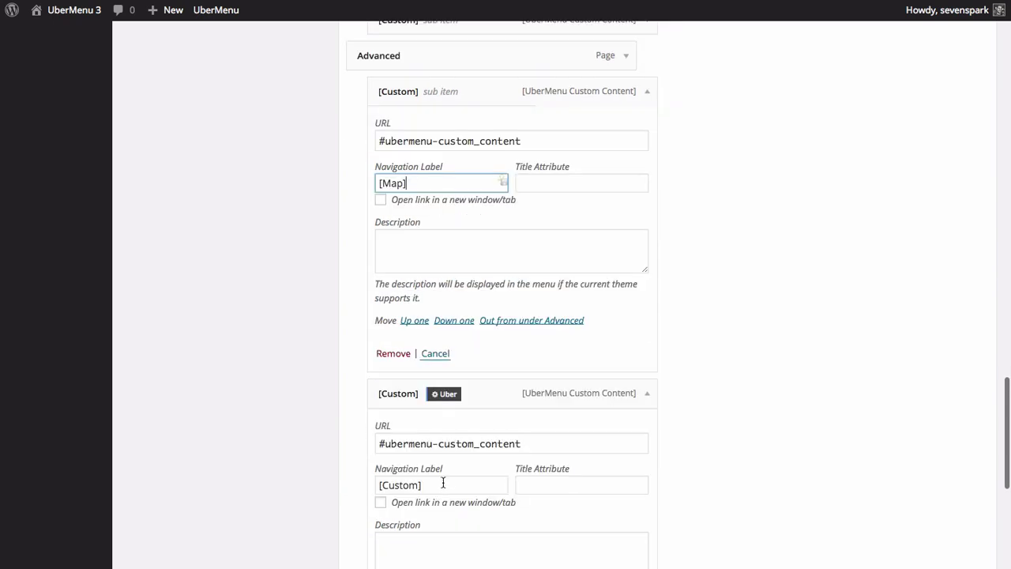
{"action": "left_click_drag", "start_coordinate": [445, 483], "coordinate": [337, 481]}
{"action": "type", "text": "[Cont"}
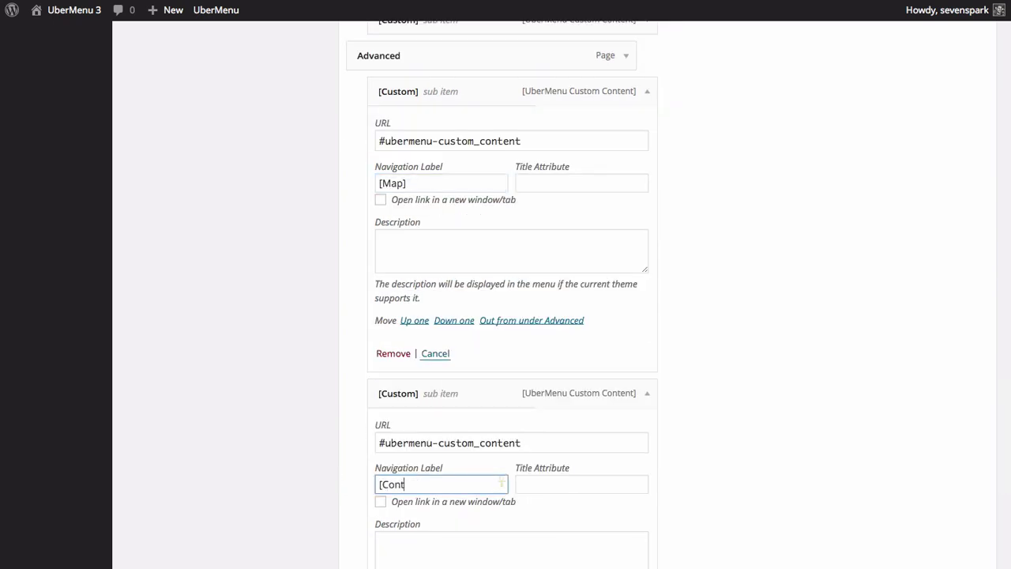
{"action": "type", "text": "act Form"}
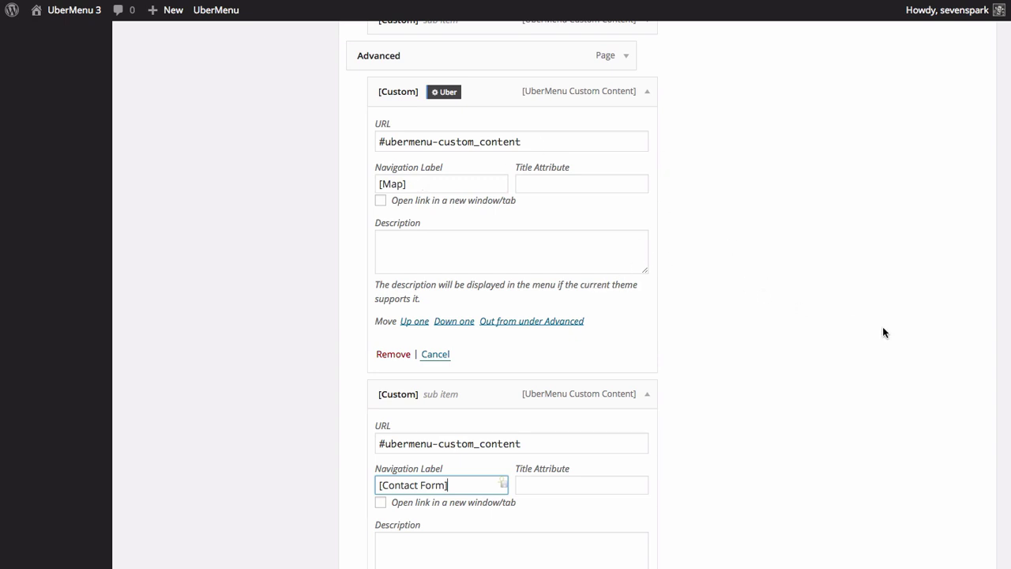
Step: Save the Demo Recreation menu
{"action": "scroll", "coordinate": [883, 331], "scroll_direction": "down", "scroll_amount": 5}
{"action": "scroll", "coordinate": [884, 331], "scroll_direction": "up", "scroll_amount": 3}
{"action": "scroll", "coordinate": [883, 331], "scroll_direction": "down", "scroll_amount": 5}
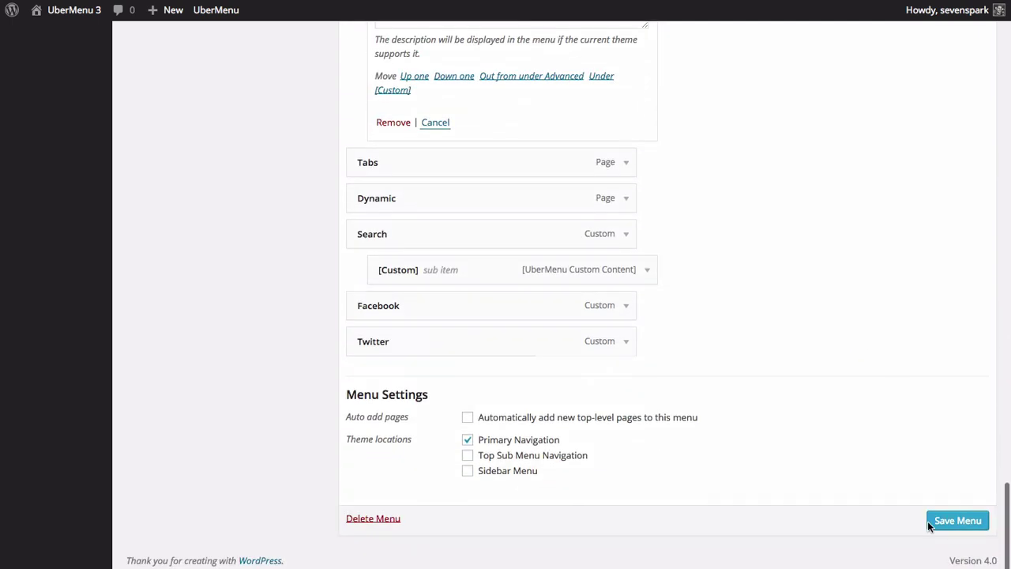
{"action": "mouse_move", "coordinate": [54, 24]}
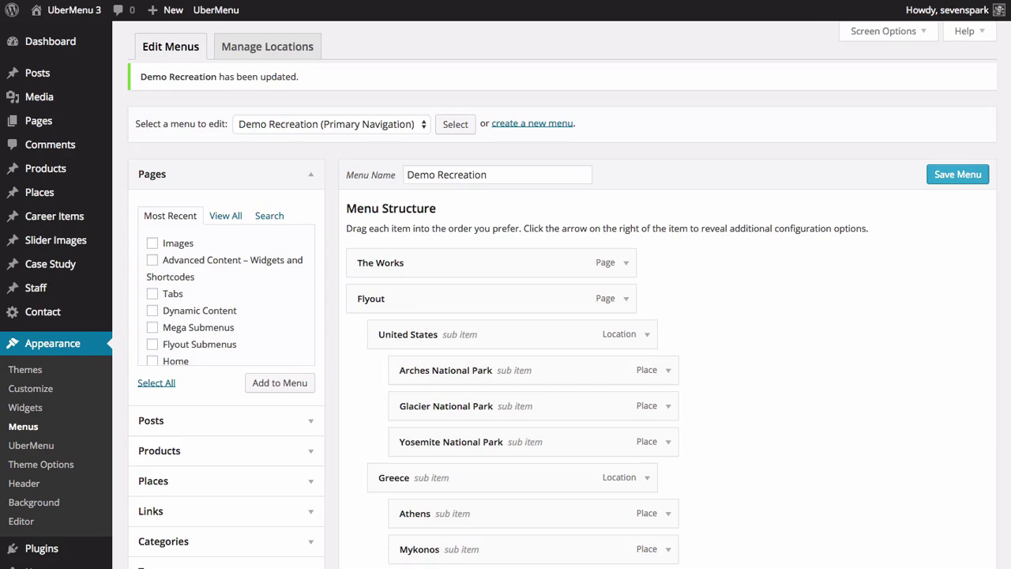
Step: Enter "Map" as the custom content of the [Map] item, save the item and check the Advanced submenu on the site
{"action": "scroll", "coordinate": [370, 329], "scroll_direction": "down", "scroll_amount": 10}
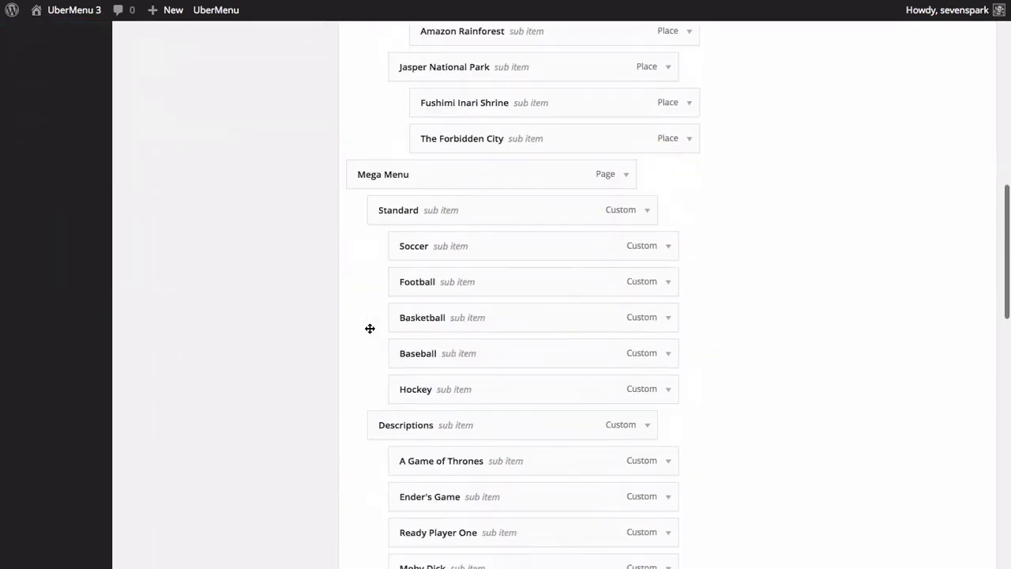
{"action": "scroll", "coordinate": [369, 328], "scroll_direction": "down", "scroll_amount": 12}
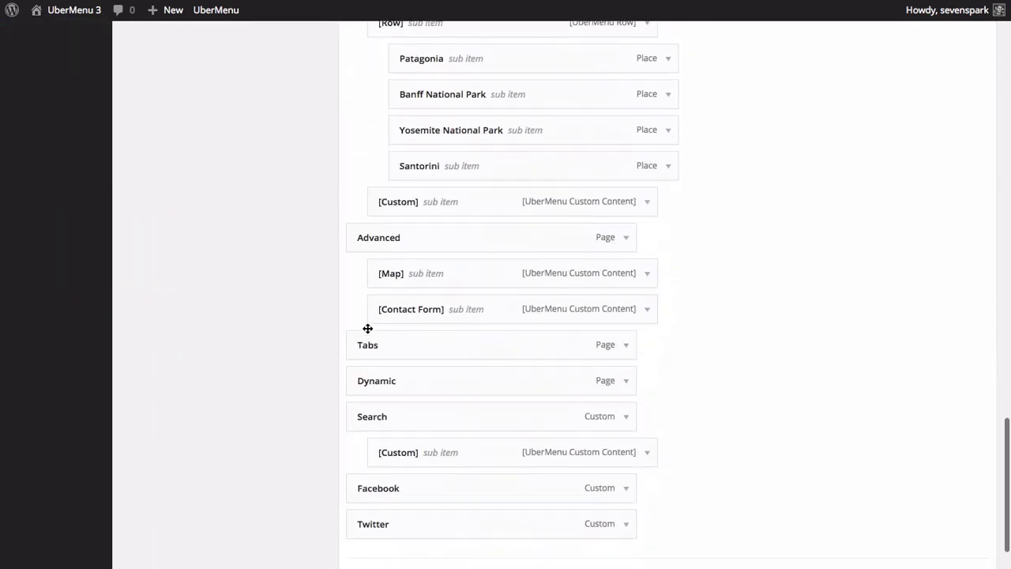
{"action": "mouse_move", "coordinate": [515, 275]}
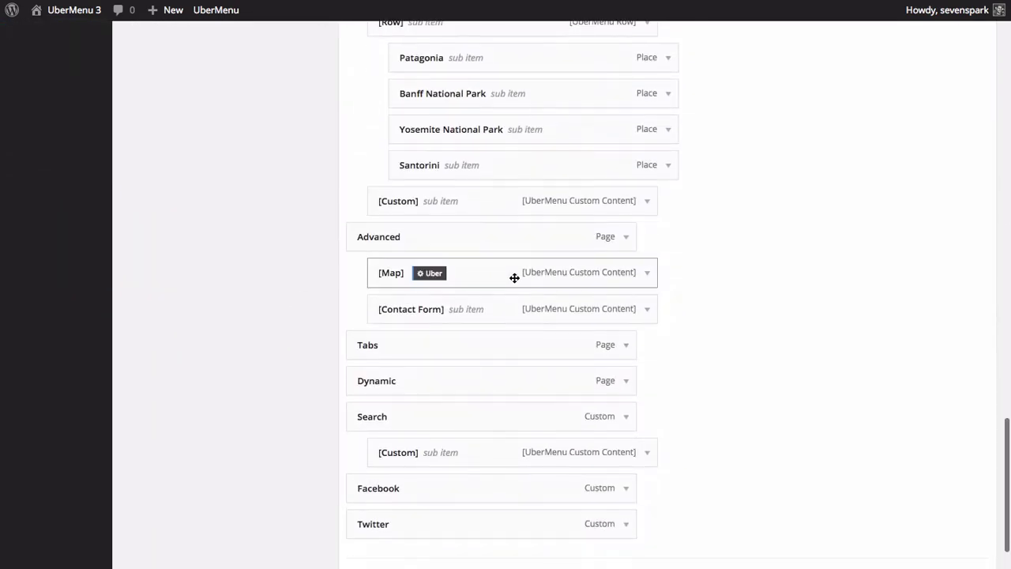
{"action": "left_click", "coordinate": [439, 274]}
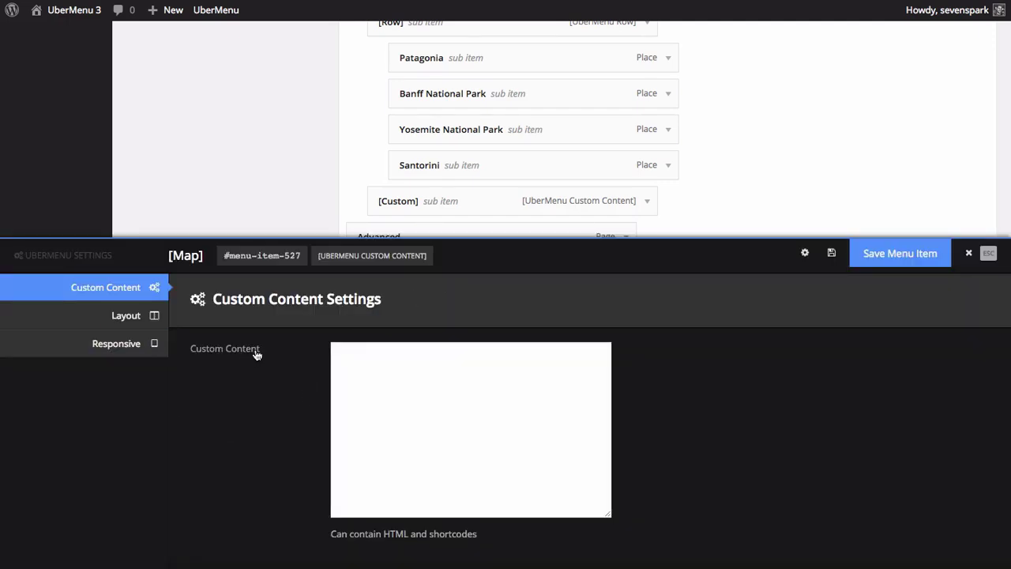
{"action": "left_click", "coordinate": [393, 384]}
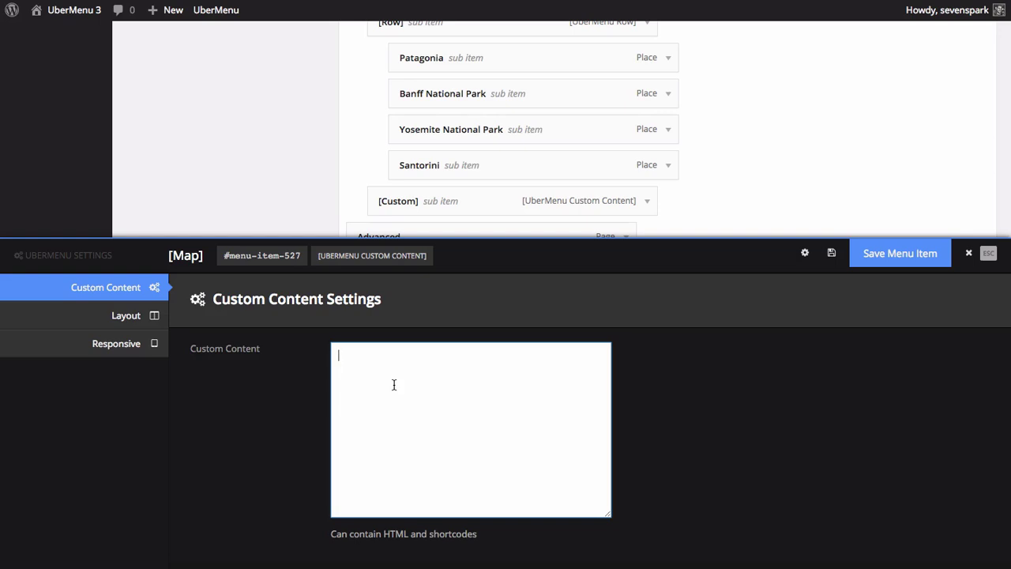
{"action": "type", "text": "Map"}
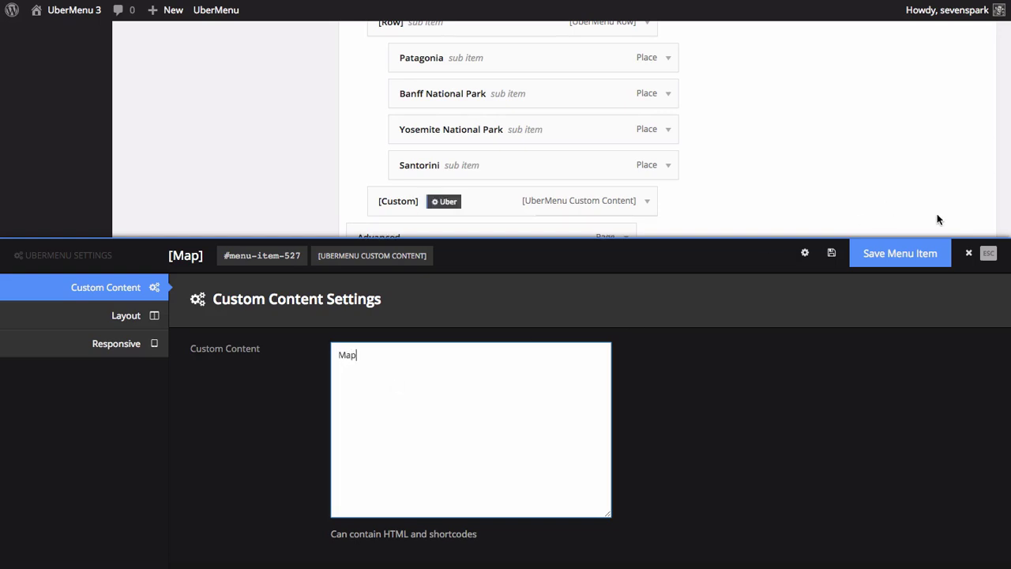
{"action": "left_click", "coordinate": [903, 254]}
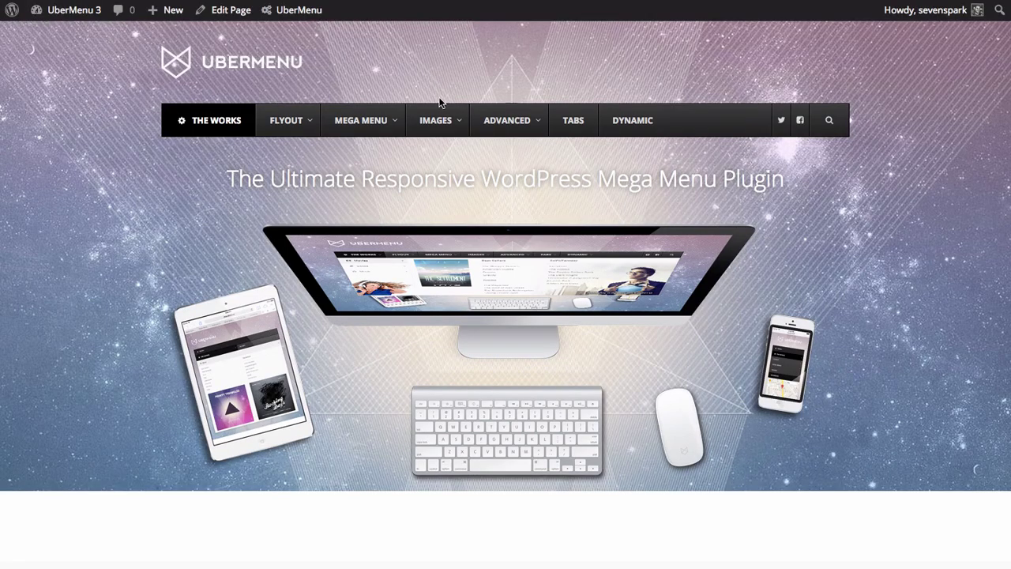
{"action": "mouse_move", "coordinate": [529, 120]}
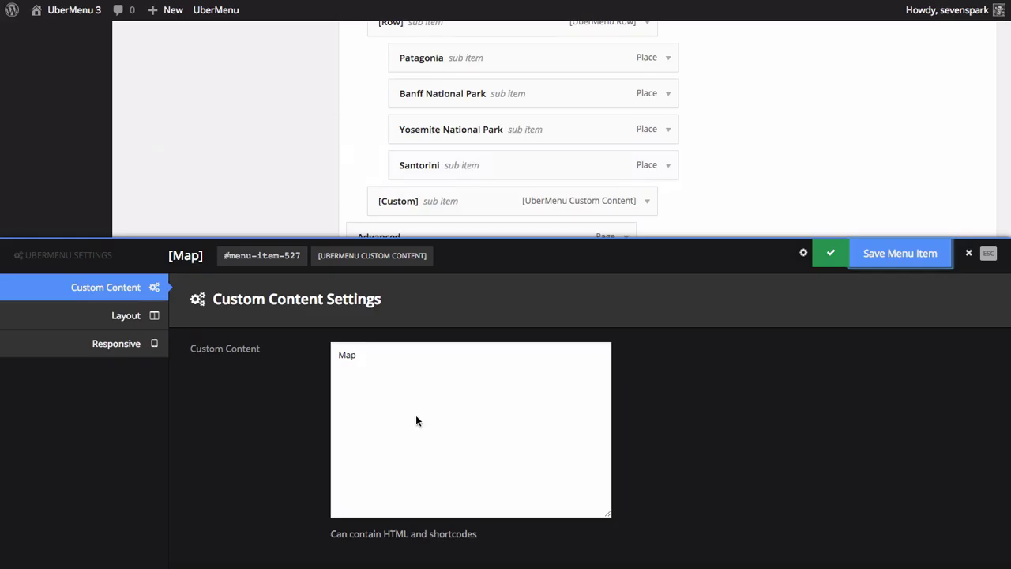
Step: Examine the UberMenu 3 knowledgebase page on the Google Maps shortcode, including its address, zoom, title, width and height parameters
{"action": "left_click", "coordinate": [431, 419]}
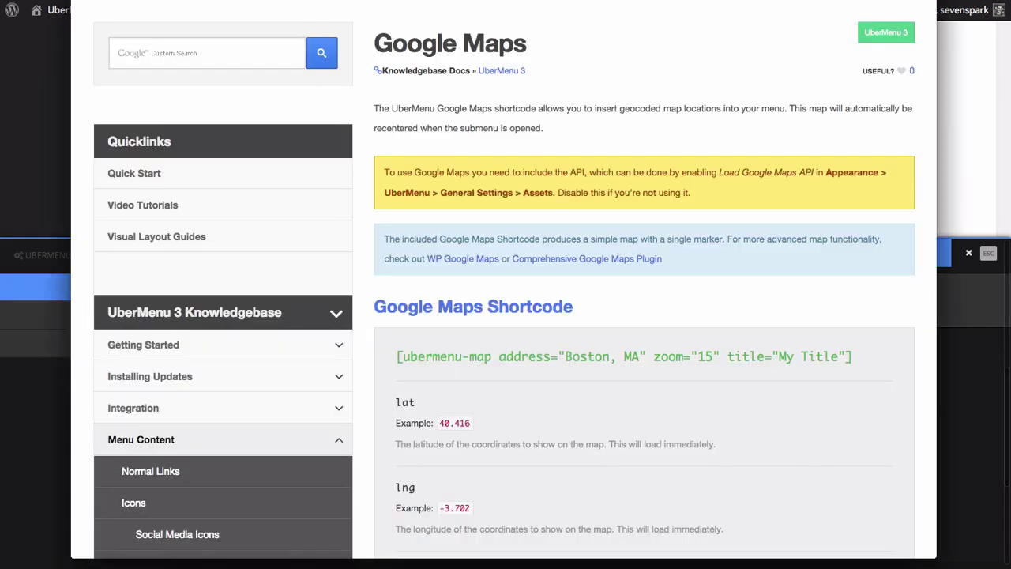
{"action": "scroll", "coordinate": [444, 27], "scroll_direction": "up", "scroll_amount": 2}
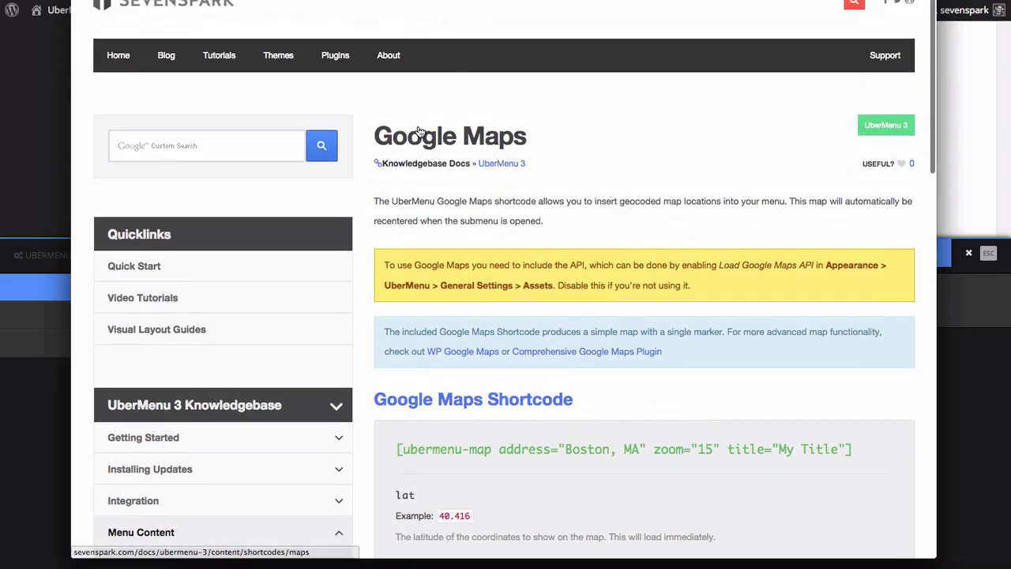
{"action": "scroll", "coordinate": [355, 165], "scroll_direction": "down", "scroll_amount": 1}
{"action": "scroll", "coordinate": [505, 95], "scroll_direction": "down", "scroll_amount": 3}
{"action": "scroll", "coordinate": [184, 319], "scroll_direction": "down", "scroll_amount": 2}
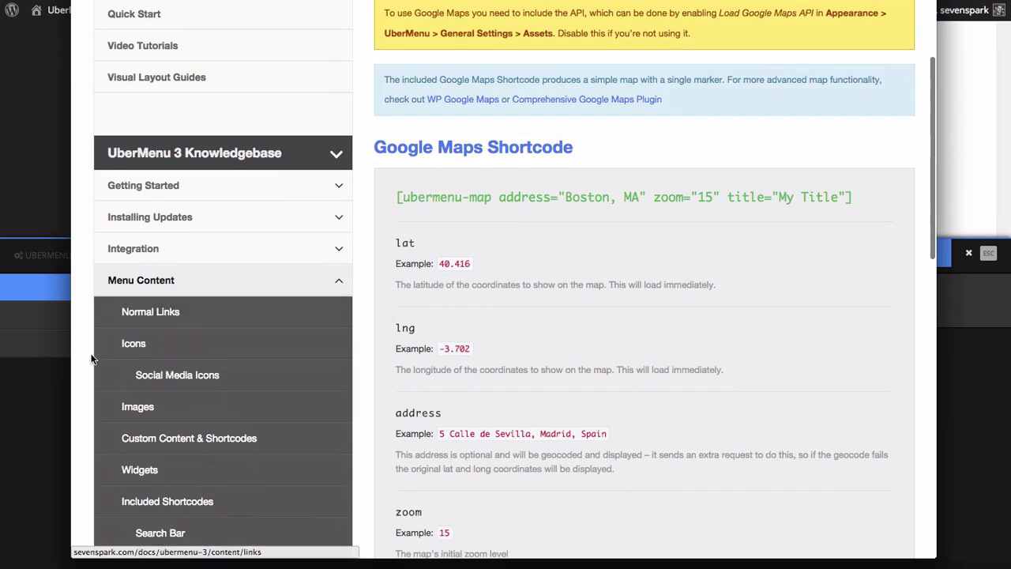
{"action": "scroll", "coordinate": [162, 417], "scroll_direction": "down", "scroll_amount": 4}
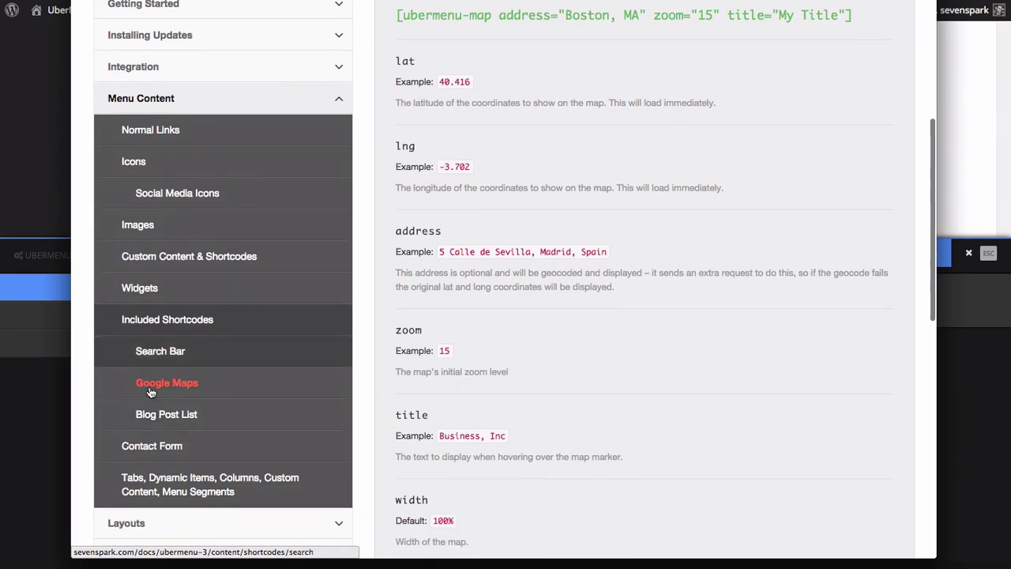
{"action": "scroll", "coordinate": [450, 379], "scroll_direction": "up", "scroll_amount": 8}
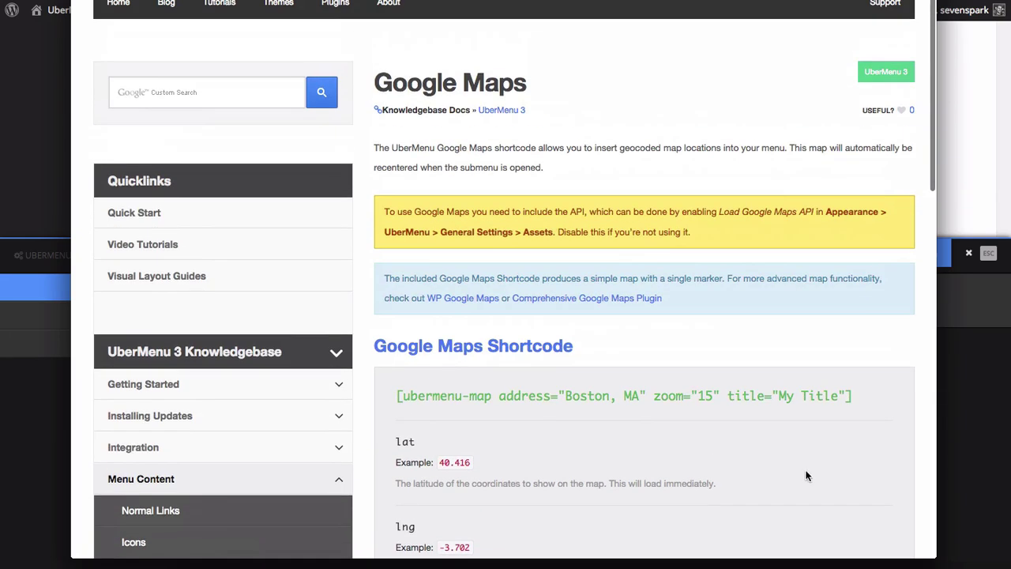
{"action": "scroll", "coordinate": [605, 406], "scroll_direction": "down", "scroll_amount": 7}
{"action": "scroll", "coordinate": [410, 332], "scroll_direction": "down", "scroll_amount": 7}
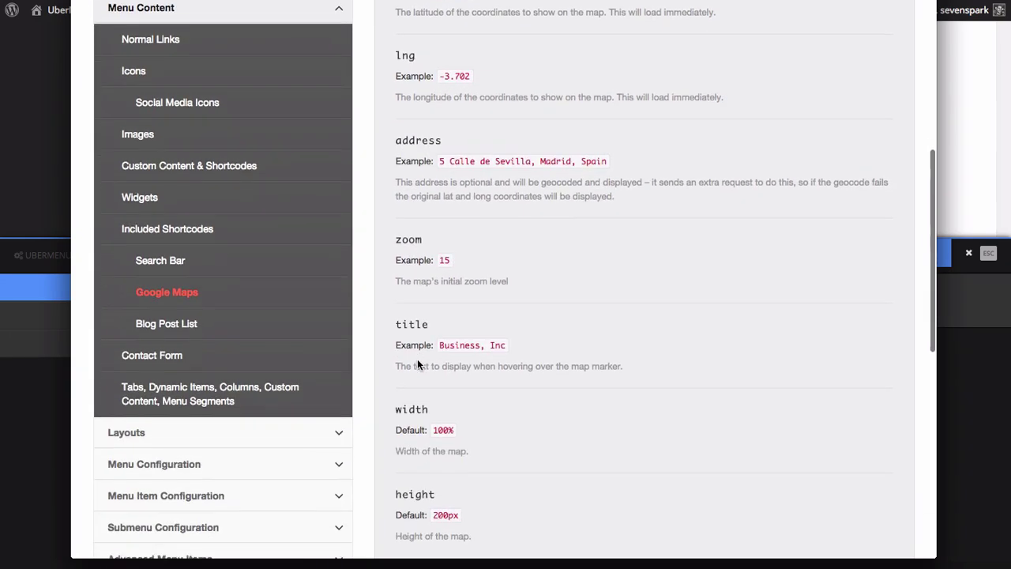
{"action": "scroll", "coordinate": [411, 335], "scroll_direction": "up", "scroll_amount": 14}
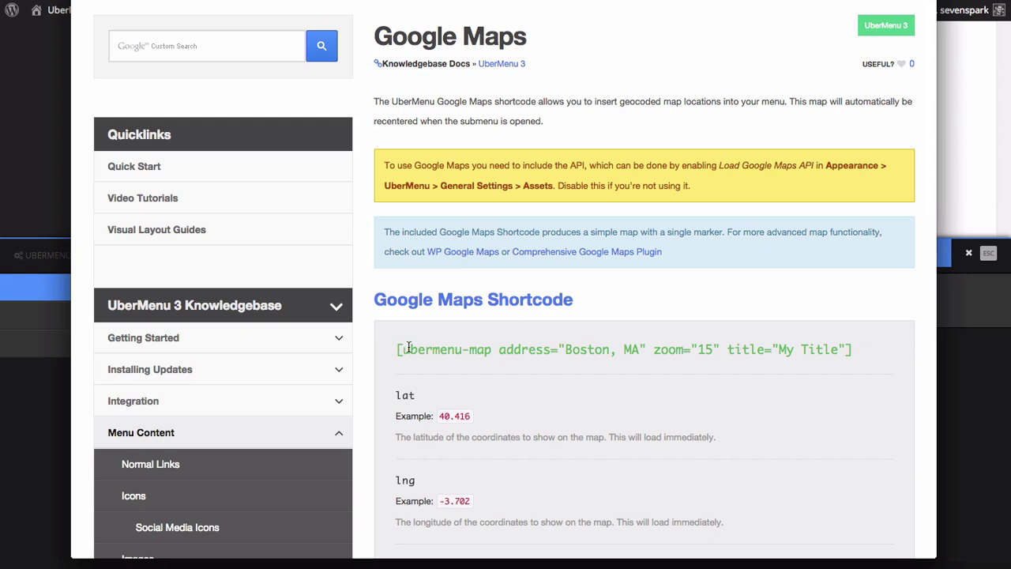
Step: Replace the [Map] item's custom content with [ubermenu-map address="Boston, MA" zoom="15" title="My Title"] from the documentation, save the item and check the submenu
{"action": "left_click_drag", "start_coordinate": [393, 349], "coordinate": [881, 350]}
{"action": "right_click", "coordinate": [554, 349]}
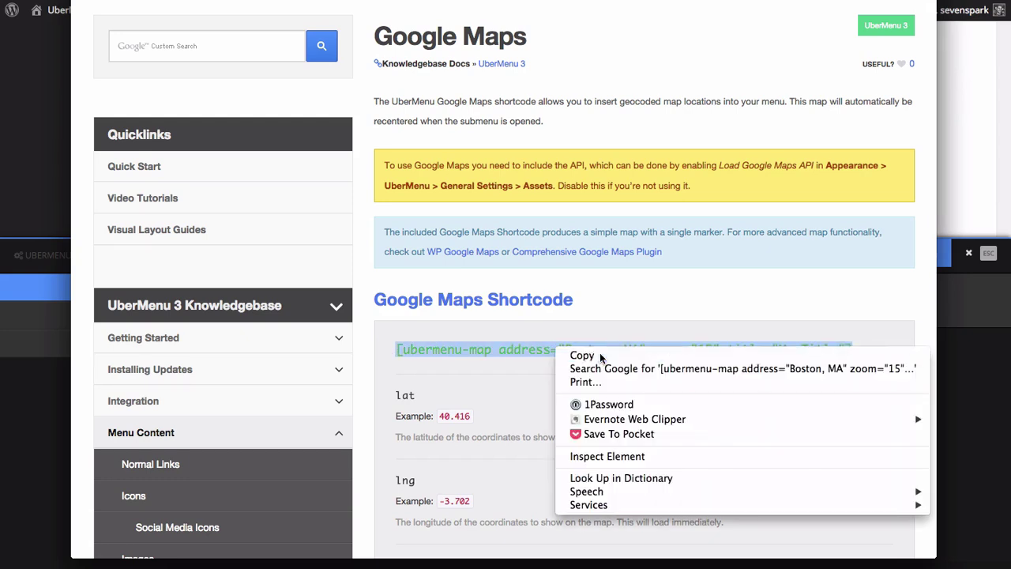
{"action": "left_click", "coordinate": [599, 352]}
{"action": "left_click", "coordinate": [39, 477]}
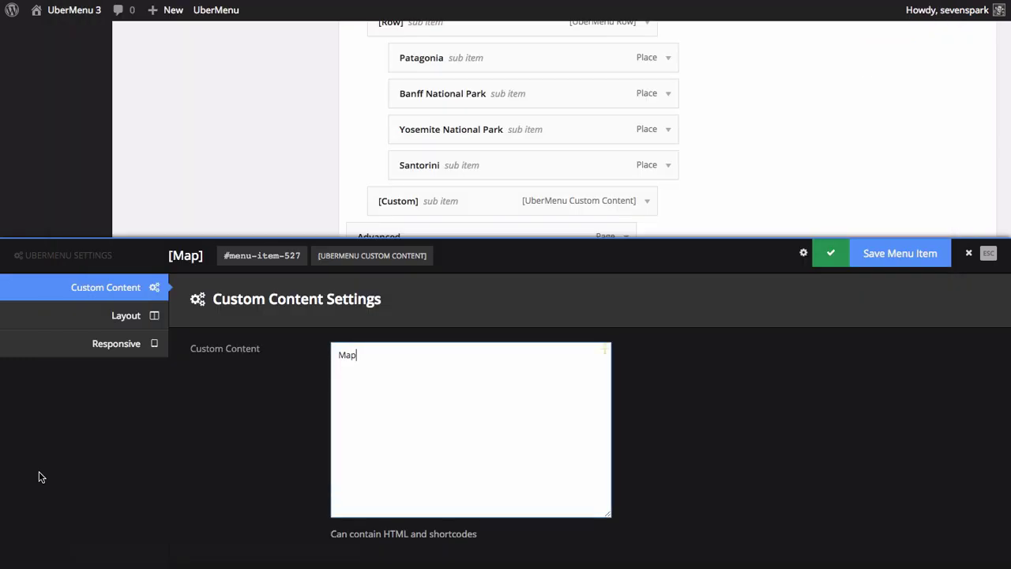
{"action": "left_click_drag", "start_coordinate": [507, 386], "coordinate": [256, 327]}
{"action": "right_click", "coordinate": [347, 354]}
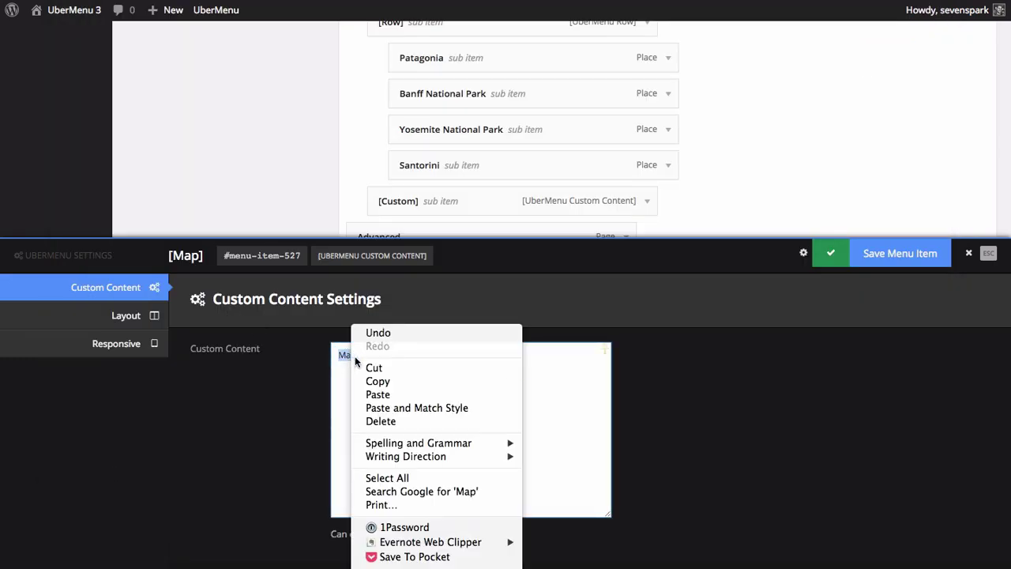
{"action": "left_click", "coordinate": [384, 394]}
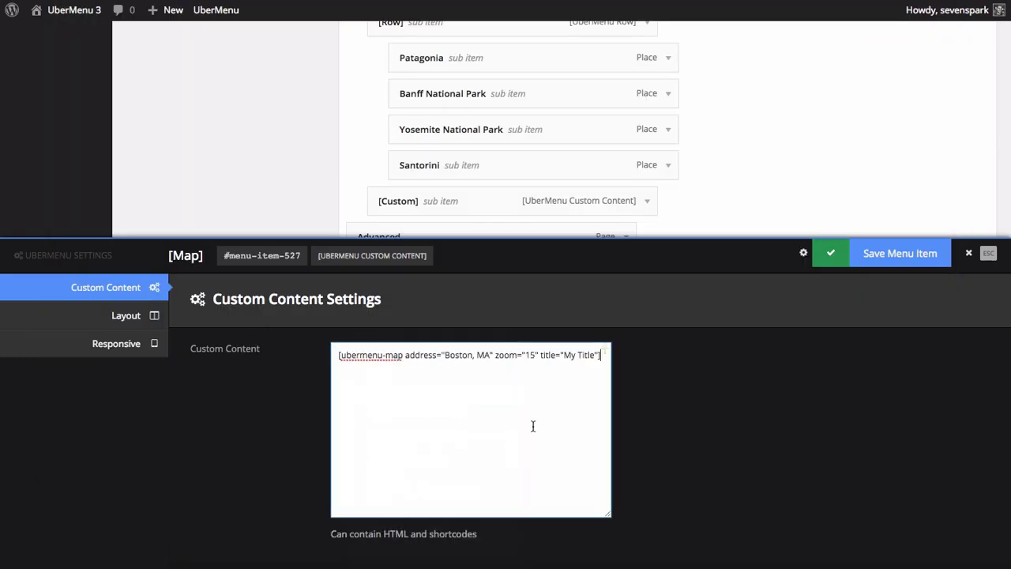
{"action": "left_click", "coordinate": [910, 254]}
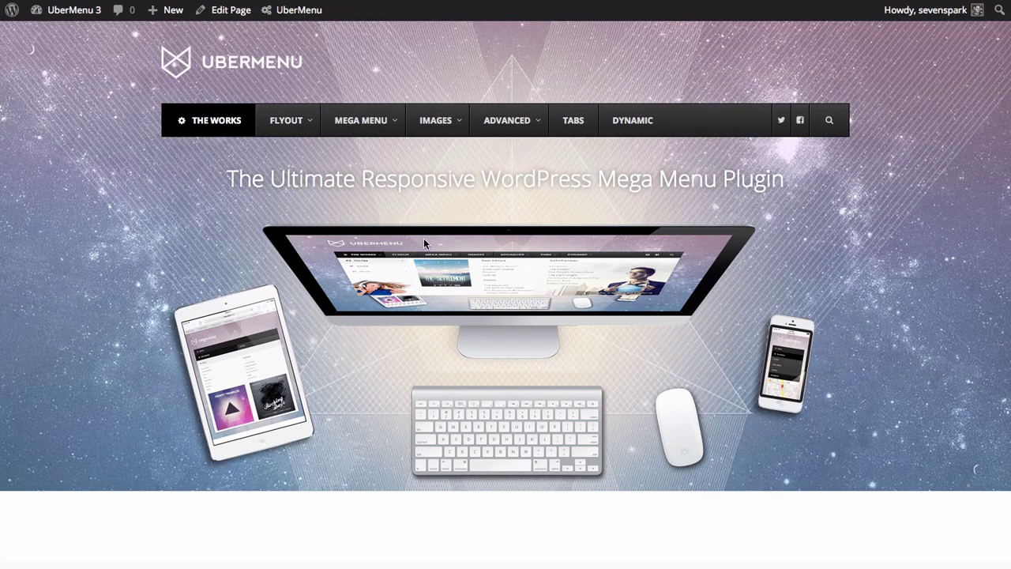
{"action": "mouse_move", "coordinate": [521, 126]}
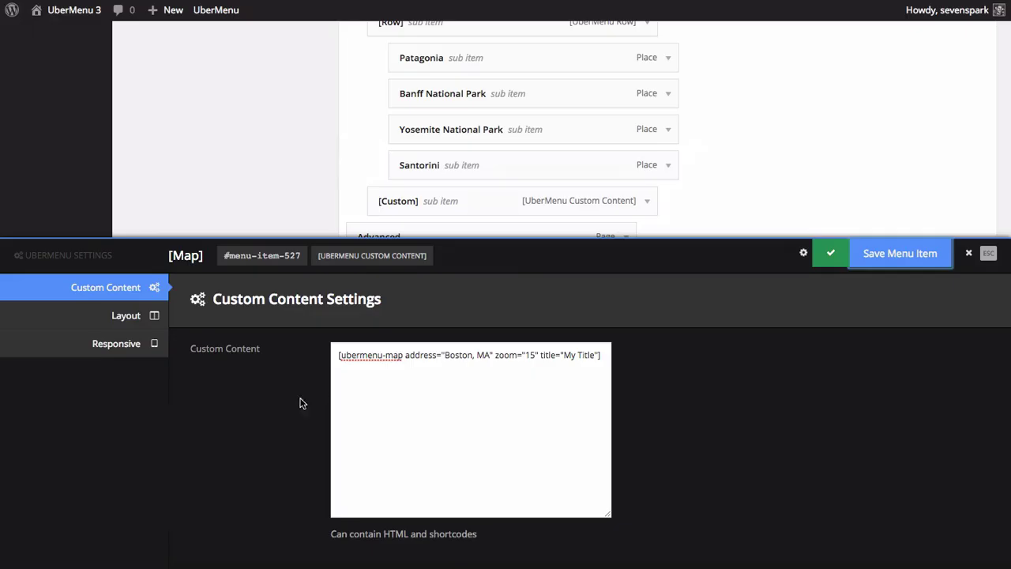
Step: Set the [Map] item's columns width to 2/5, save the item and check the Advanced submenu on the site
{"action": "left_click", "coordinate": [143, 317]}
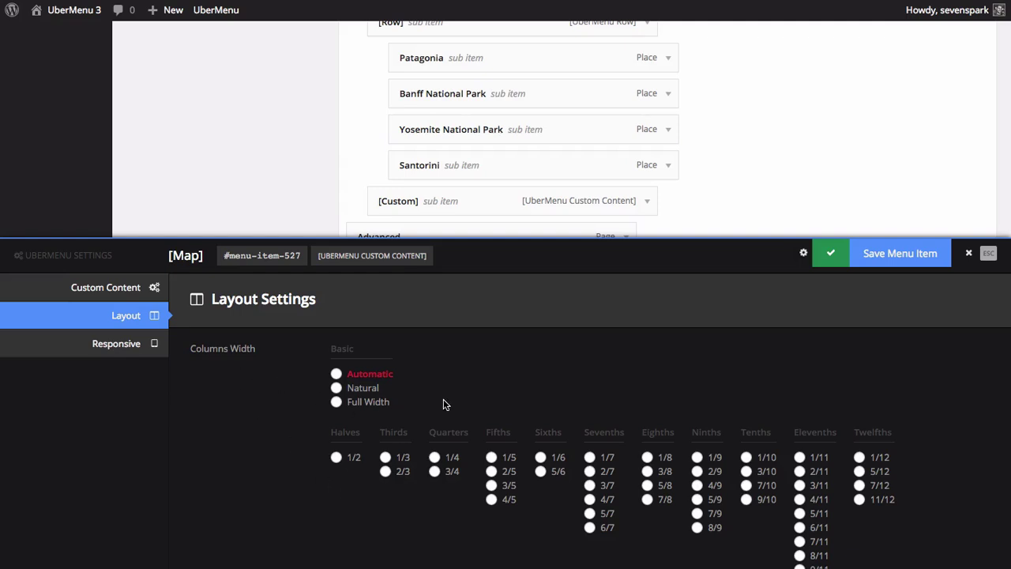
{"action": "left_click", "coordinate": [492, 471]}
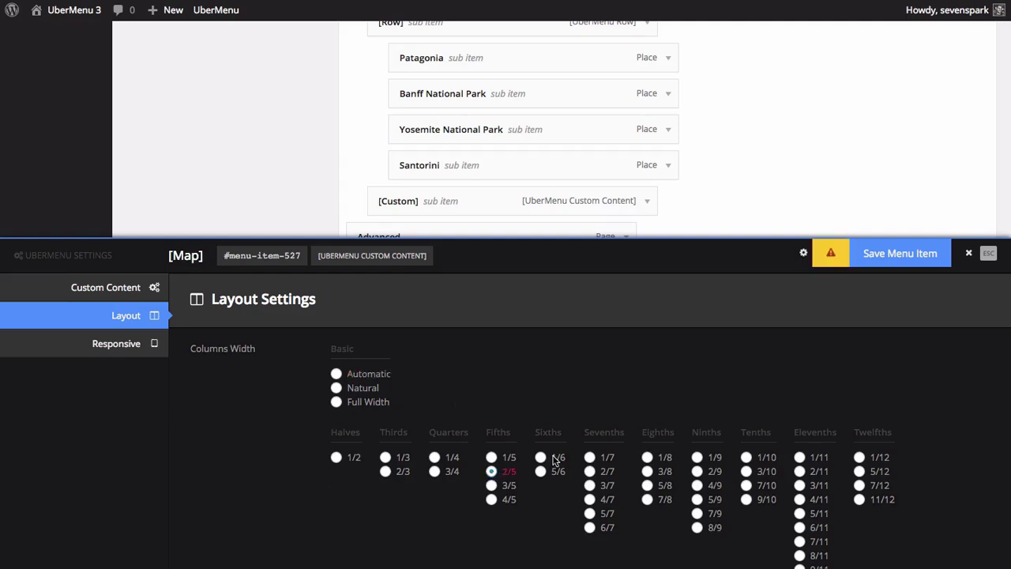
{"action": "left_click", "coordinate": [881, 268]}
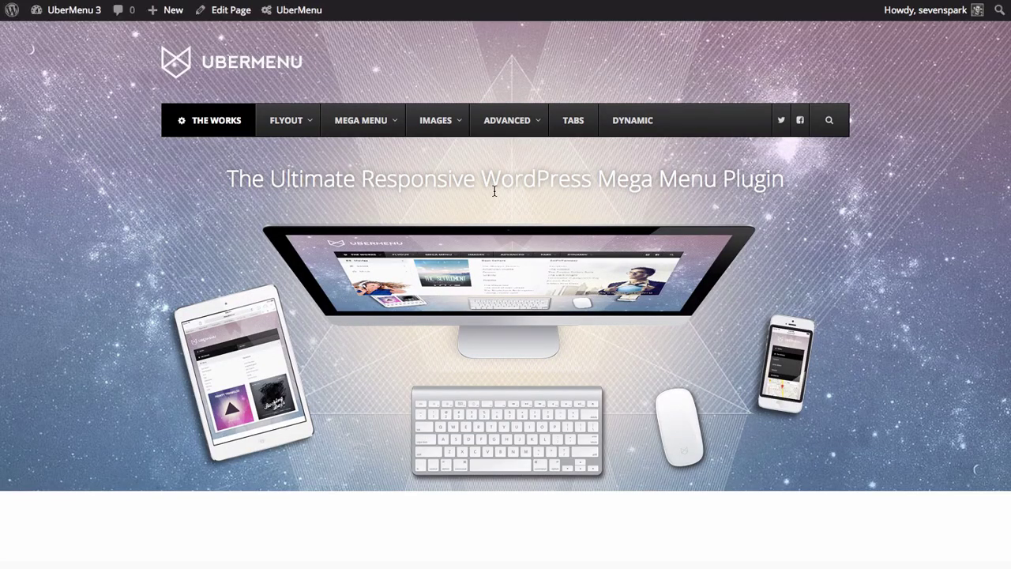
{"action": "mouse_move", "coordinate": [517, 131]}
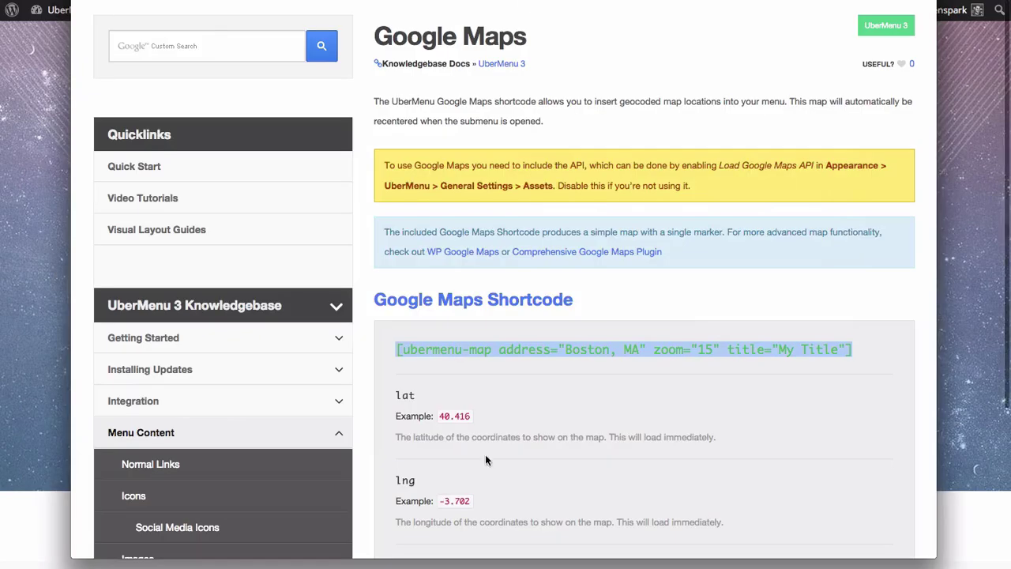
Step: Examine the map shortcode's width and height parameters in the documentation and compare the map in the demo site's Advanced submenu with the recreated one
{"action": "scroll", "coordinate": [460, 381], "scroll_direction": "down", "scroll_amount": 5}
{"action": "scroll", "coordinate": [460, 381], "scroll_direction": "down", "scroll_amount": 5}
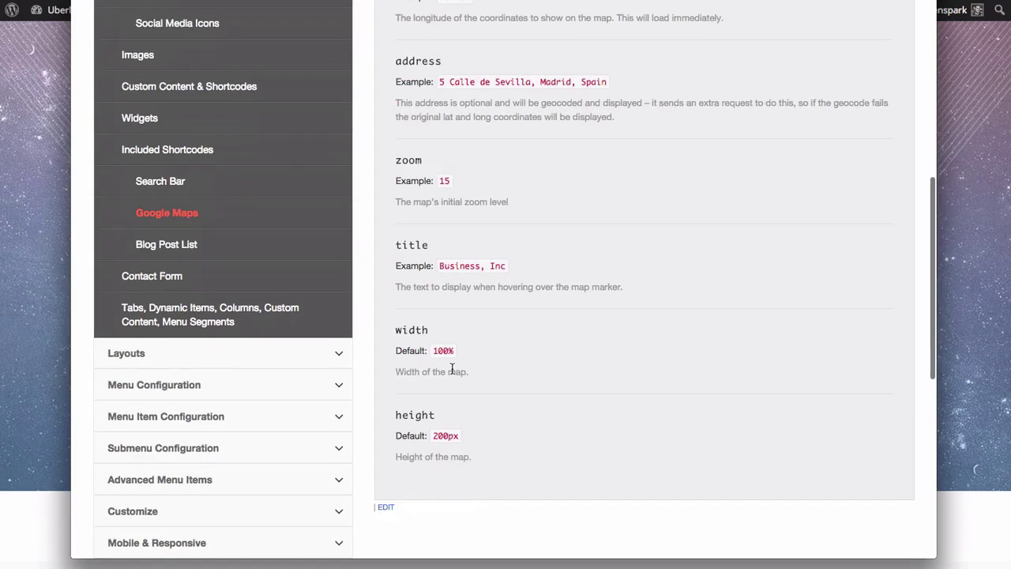
{"action": "left_click_drag", "start_coordinate": [392, 330], "coordinate": [432, 328]}
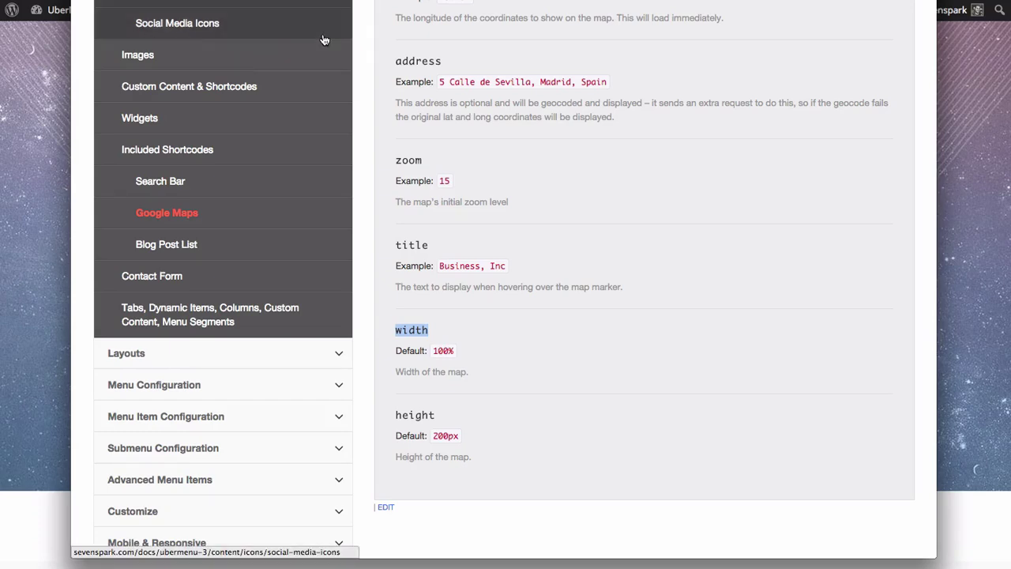
{"action": "scroll", "coordinate": [516, 167], "scroll_direction": "up", "scroll_amount": 1}
{"action": "scroll", "coordinate": [516, 172], "scroll_direction": "up", "scroll_amount": 3}
{"action": "scroll", "coordinate": [516, 173], "scroll_direction": "down", "scroll_amount": 3}
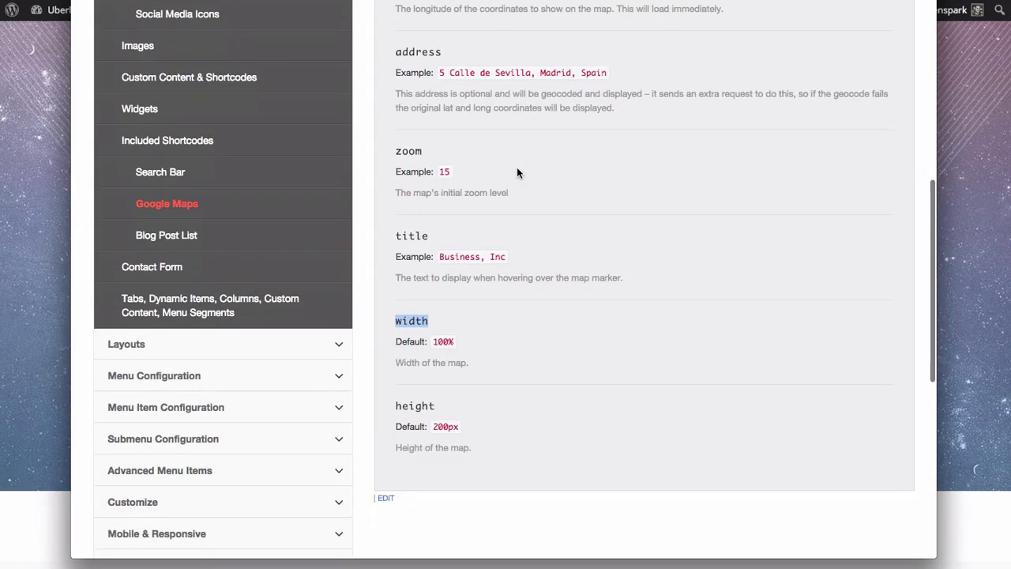
{"action": "key", "text": "super+Tab"}
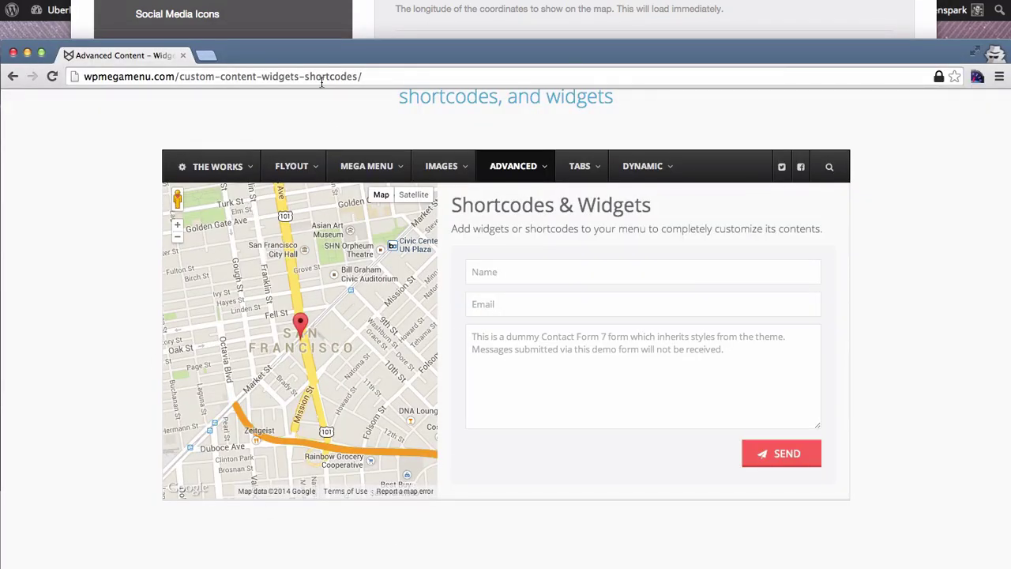
{"action": "key", "text": "super+Tab"}
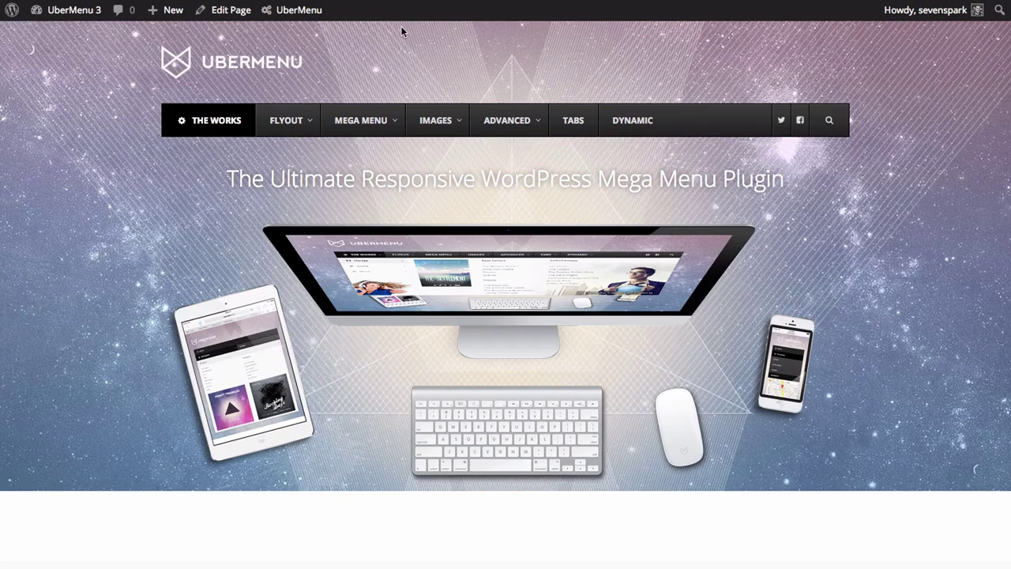
{"action": "mouse_move", "coordinate": [505, 123]}
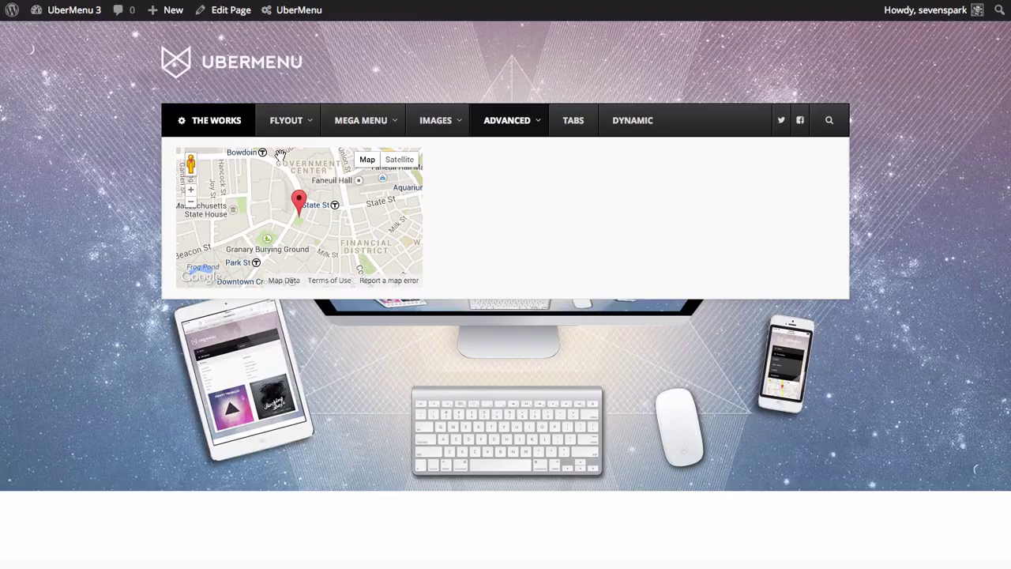
{"action": "mouse_move", "coordinate": [211, 120]}
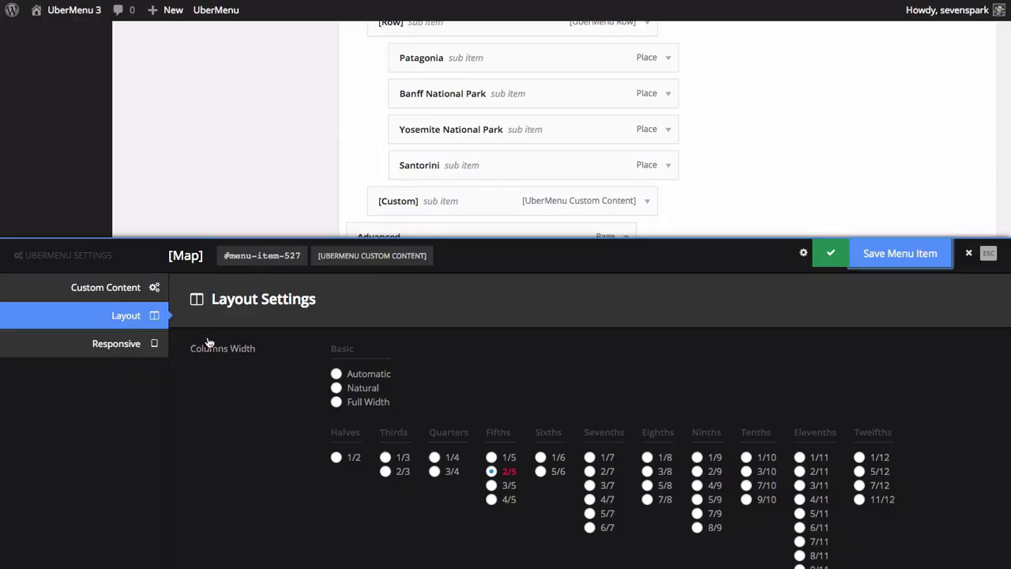
Step: Add height="450px" to the [Map] item's shortcode, remove its zoom and title parameters, then save the item and check the Advanced submenu
{"action": "left_click", "coordinate": [114, 289]}
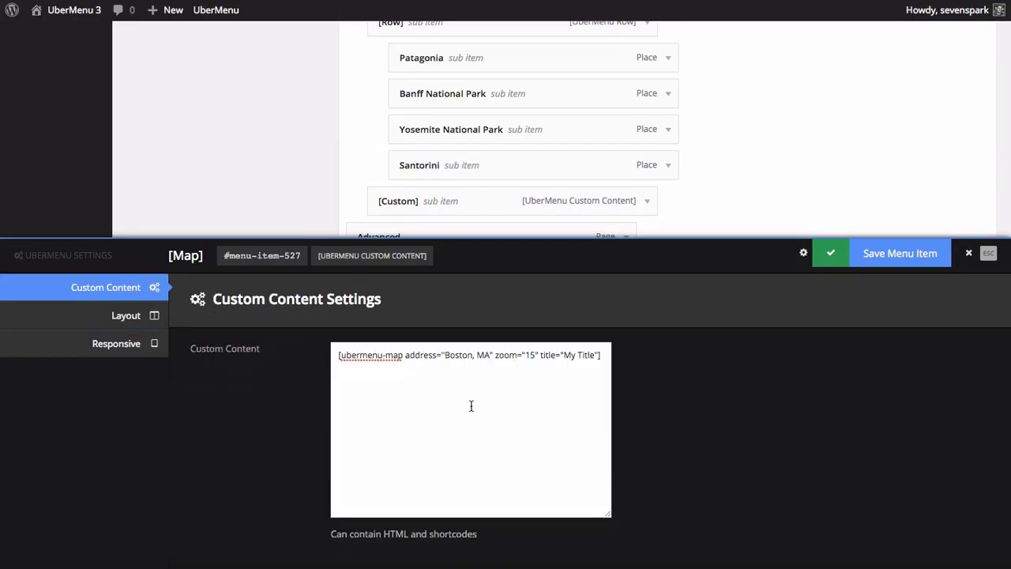
{"action": "left_click", "coordinate": [596, 355]}
{"action": "type", "text": "height="}
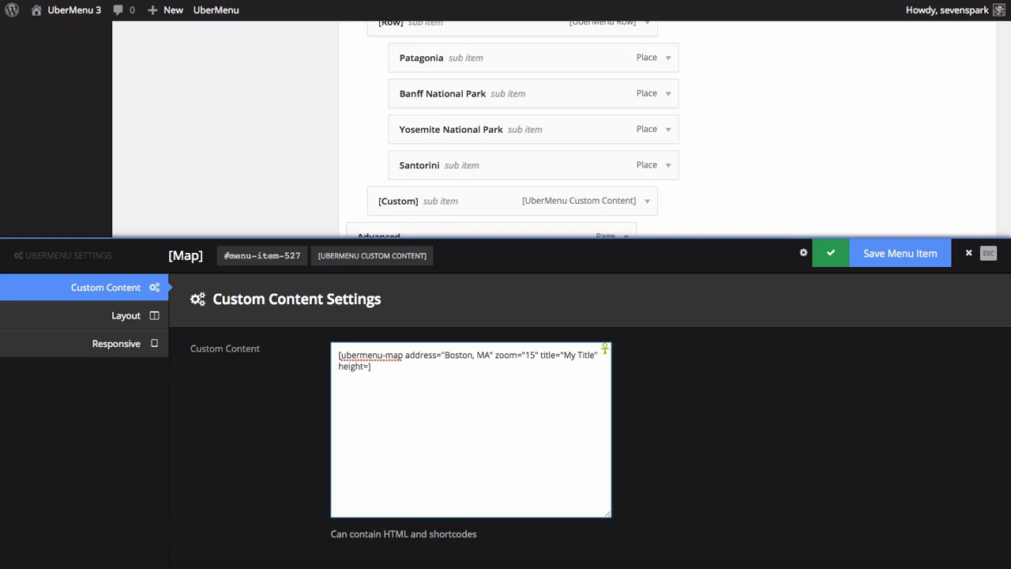
{"action": "type", "text": "\"450px\""}
{"action": "left_click", "coordinate": [496, 355]}
{"action": "key", "text": "shift+End"}
{"action": "key", "text": "BackSpace"}
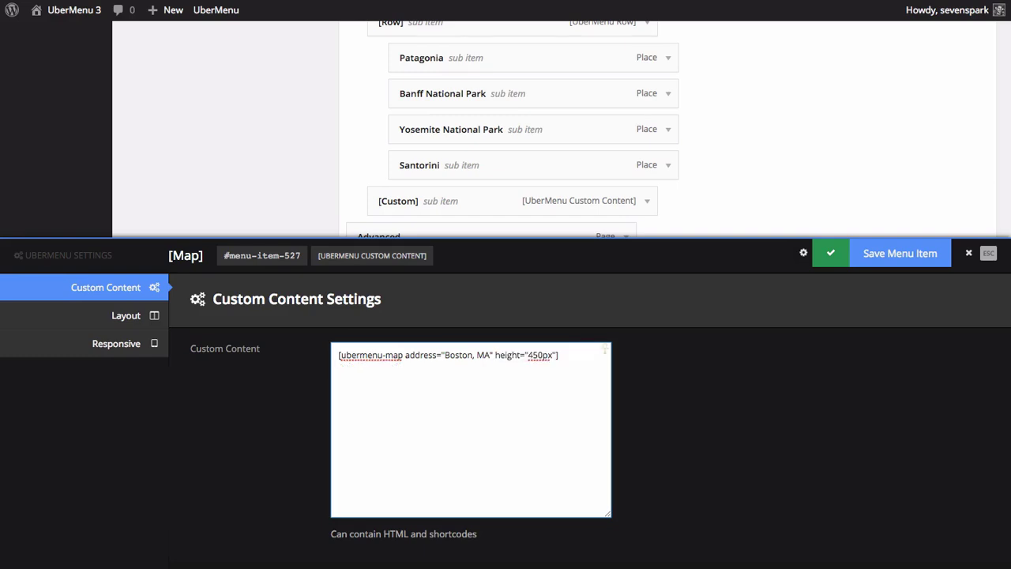
{"action": "left_click", "coordinate": [576, 355]}
{"action": "left_click", "coordinate": [873, 265]}
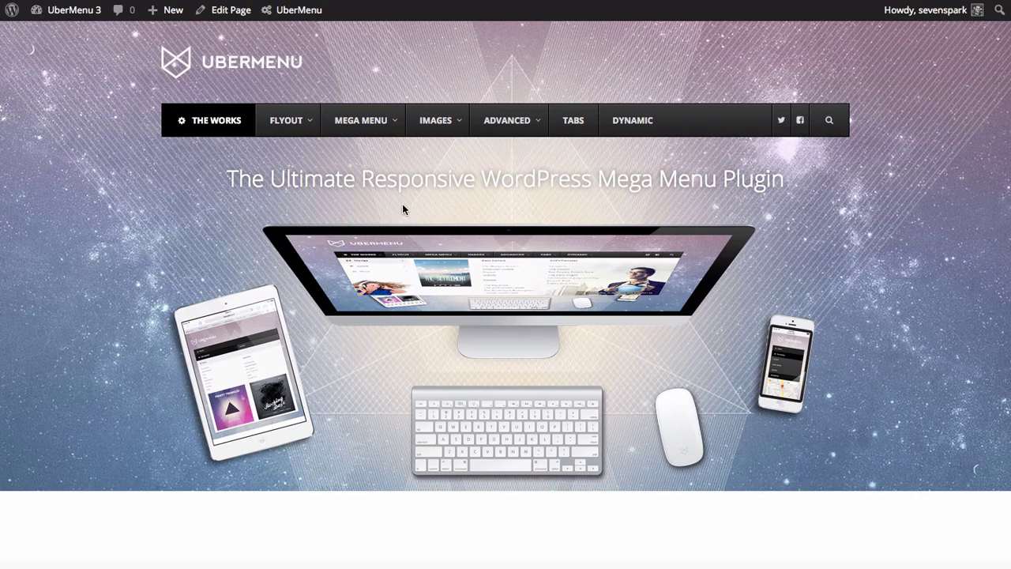
{"action": "mouse_move", "coordinate": [510, 124]}
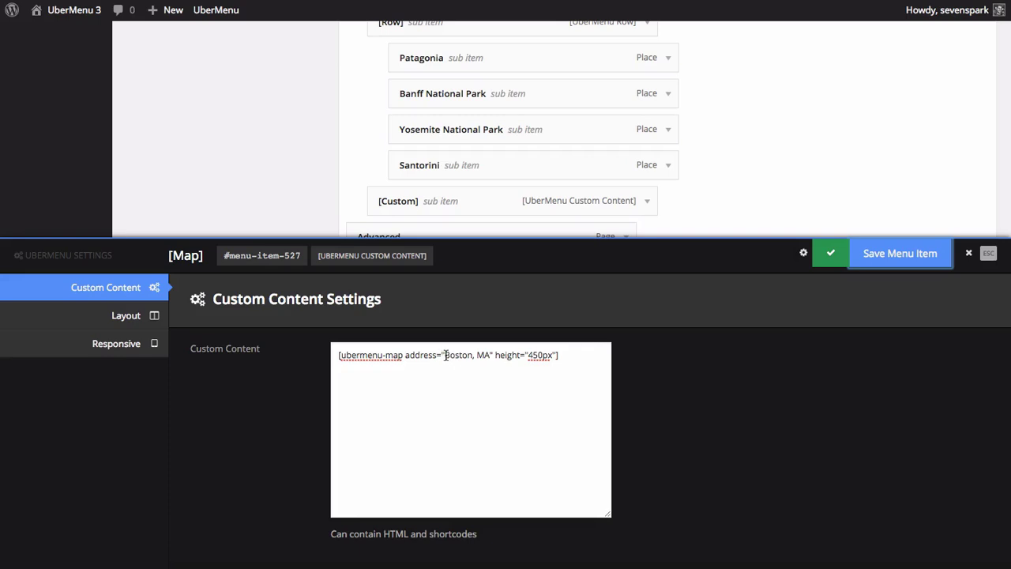
Step: Change the address in the [Map] item's shortcode to "San Francisco, CA", save the item and check the map on the site
{"action": "left_click_drag", "start_coordinate": [446, 356], "coordinate": [491, 356]}
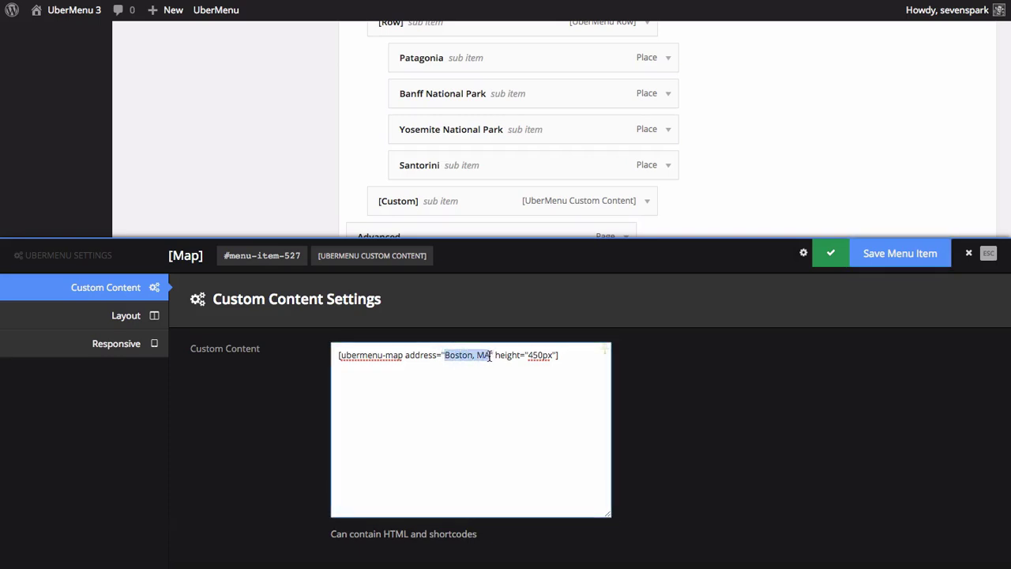
{"action": "type", "text": "San Francis"}
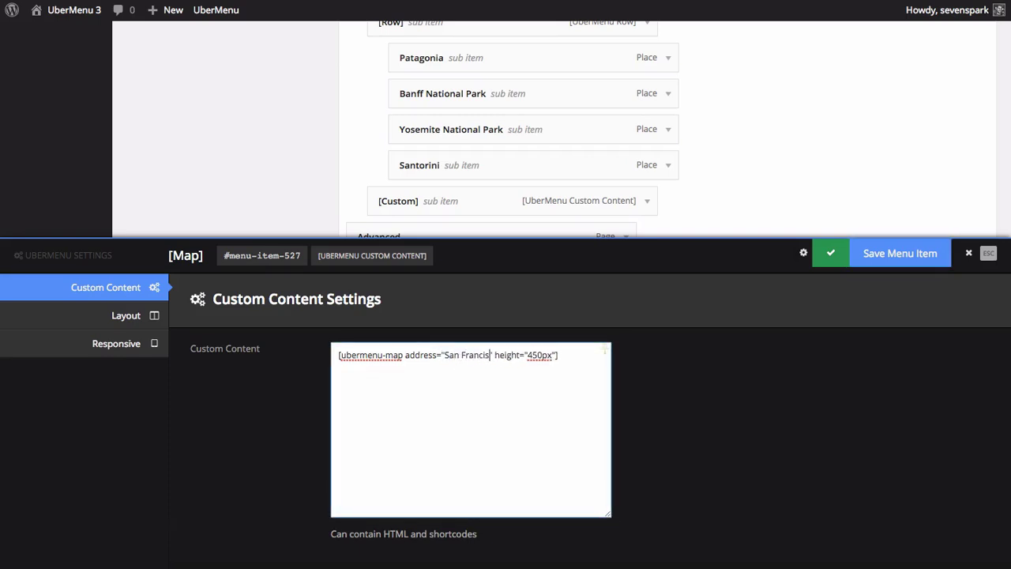
{"action": "type", "text": "co, CA"}
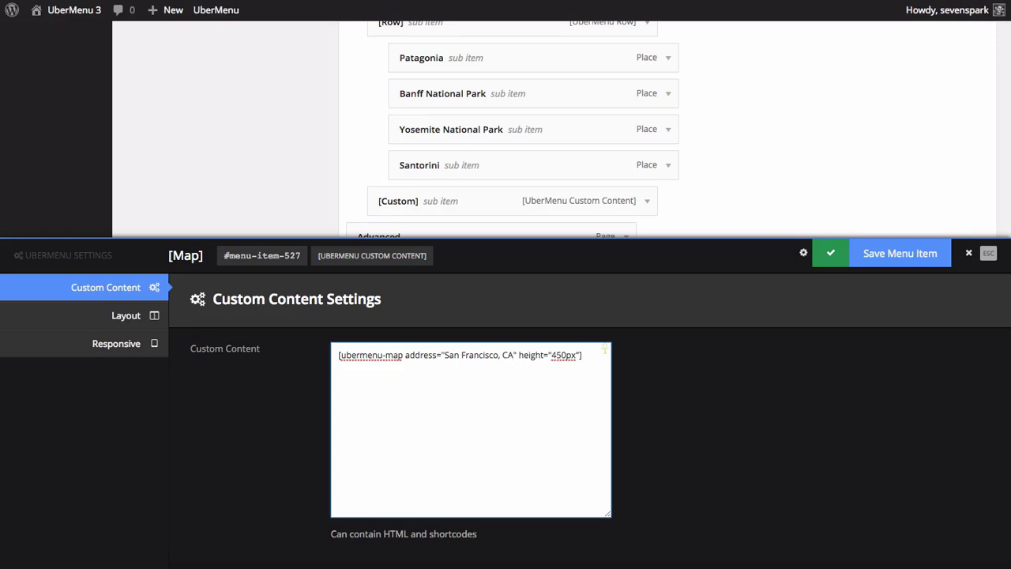
{"action": "left_click", "coordinate": [923, 253]}
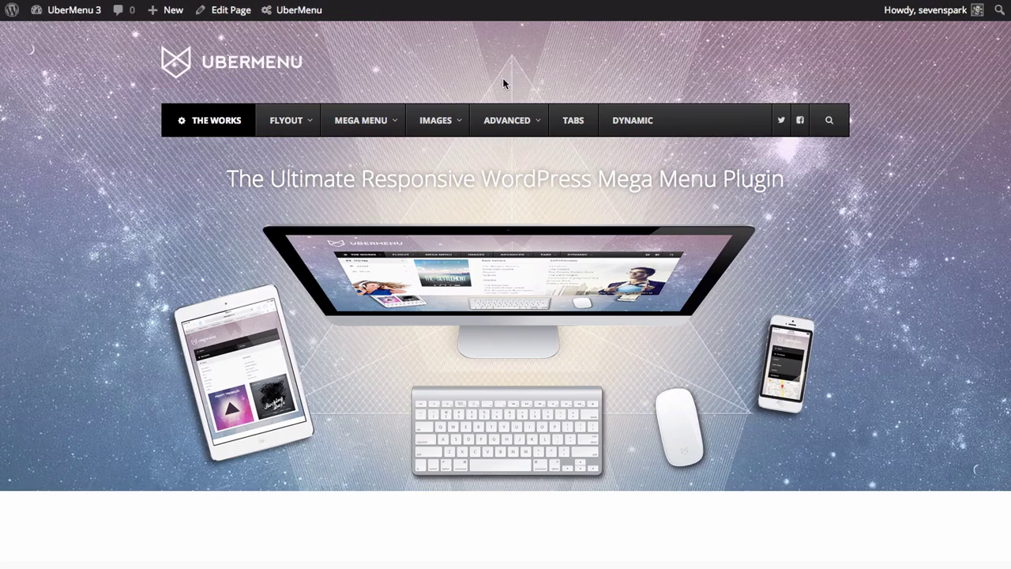
{"action": "mouse_move", "coordinate": [533, 123]}
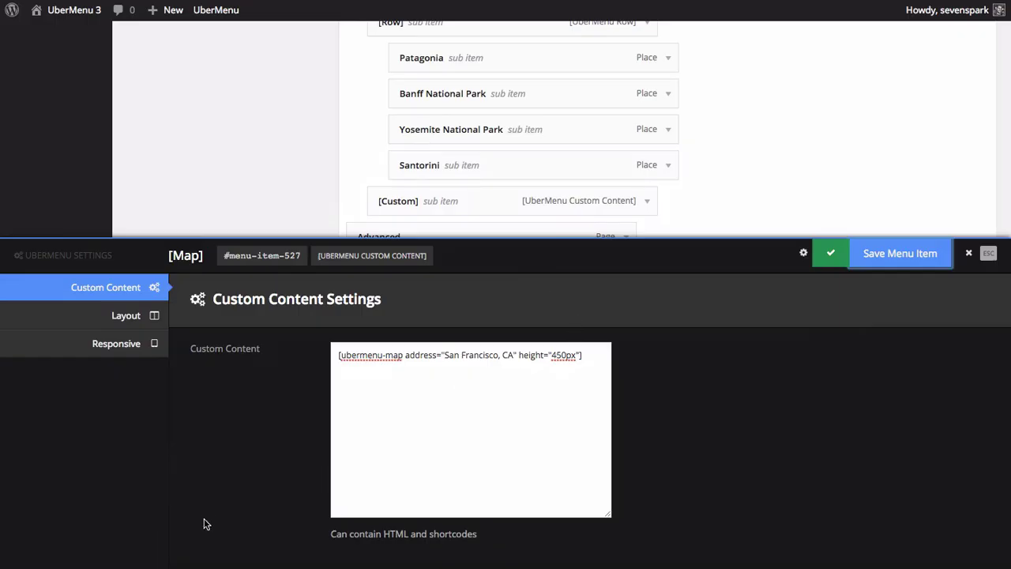
Step: Disable Pad Custom Content for the [Map] item, save it and check the map's edges in the Advanced submenu
{"action": "scroll", "coordinate": [204, 528], "scroll_direction": "down", "scroll_amount": 3}
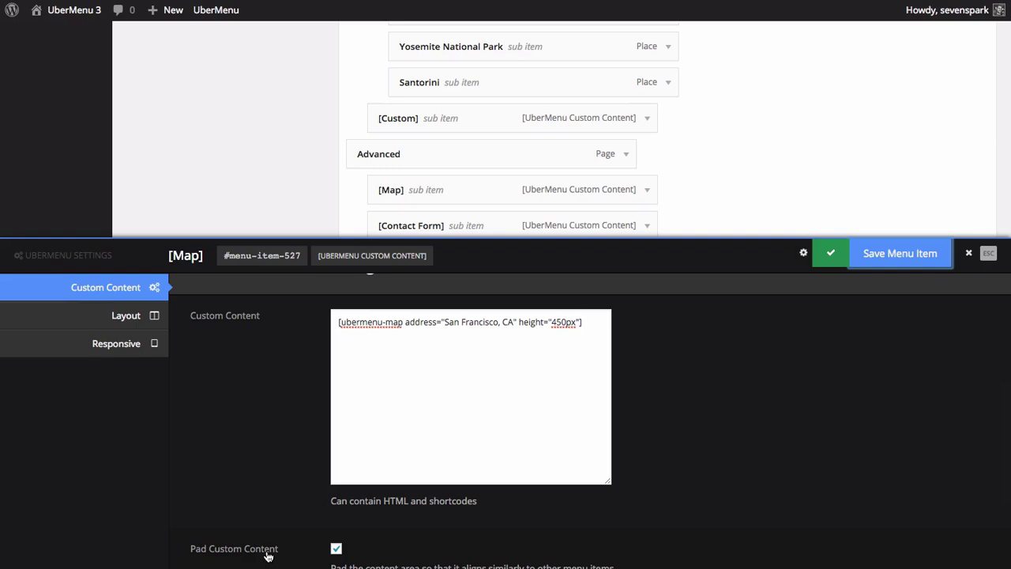
{"action": "scroll", "coordinate": [332, 556], "scroll_direction": "down", "scroll_amount": 1}
{"action": "left_click", "coordinate": [337, 549]}
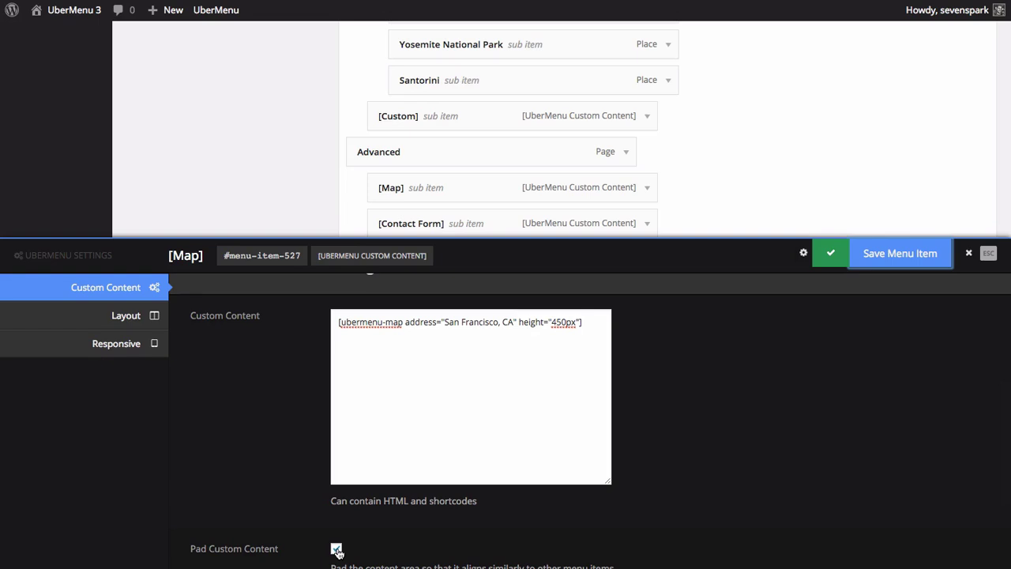
{"action": "left_click", "coordinate": [337, 549]}
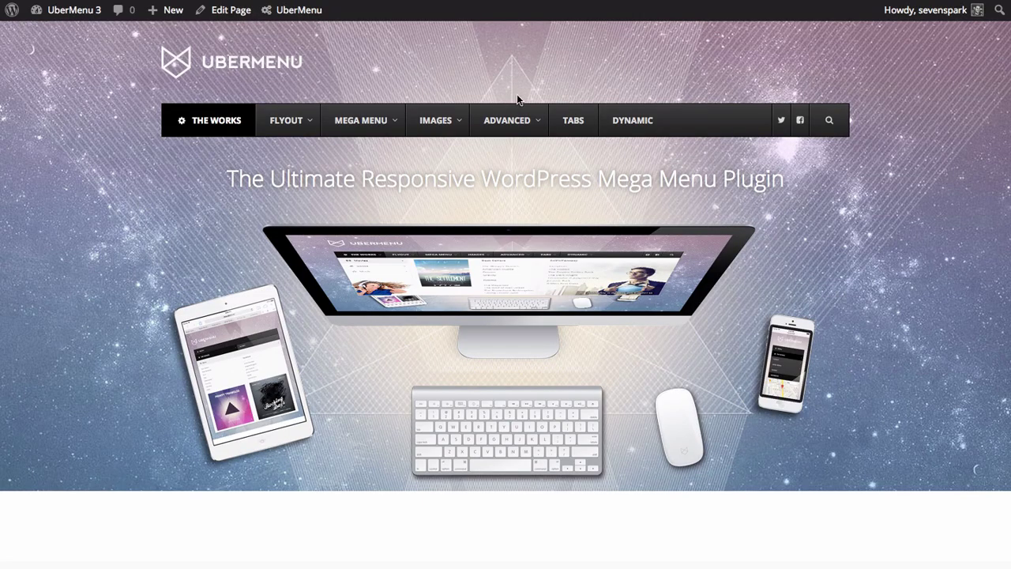
{"action": "mouse_move", "coordinate": [509, 120]}
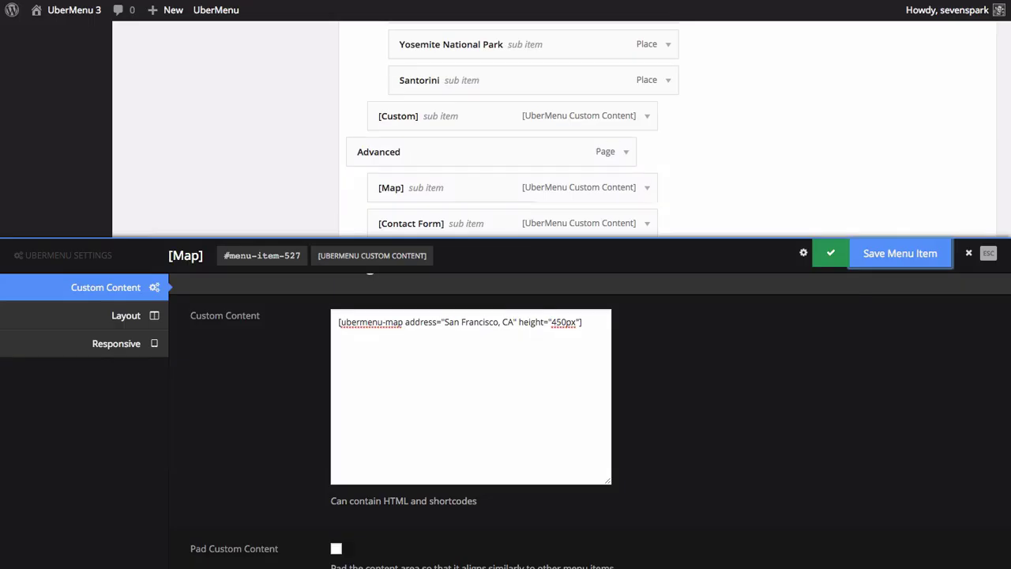
Step: Close the [Map] item's settings and open the list of contact forms in the WordPress admin
{"action": "left_click", "coordinate": [968, 252]}
{"action": "scroll", "coordinate": [410, 331], "scroll_direction": "up", "scroll_amount": 3}
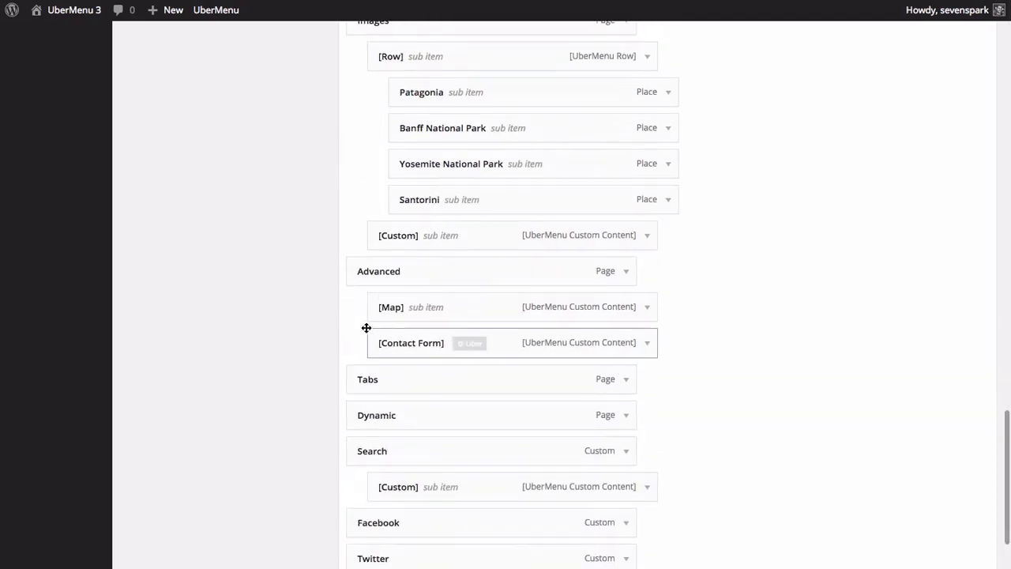
{"action": "scroll", "coordinate": [231, 332], "scroll_direction": "up", "scroll_amount": 20}
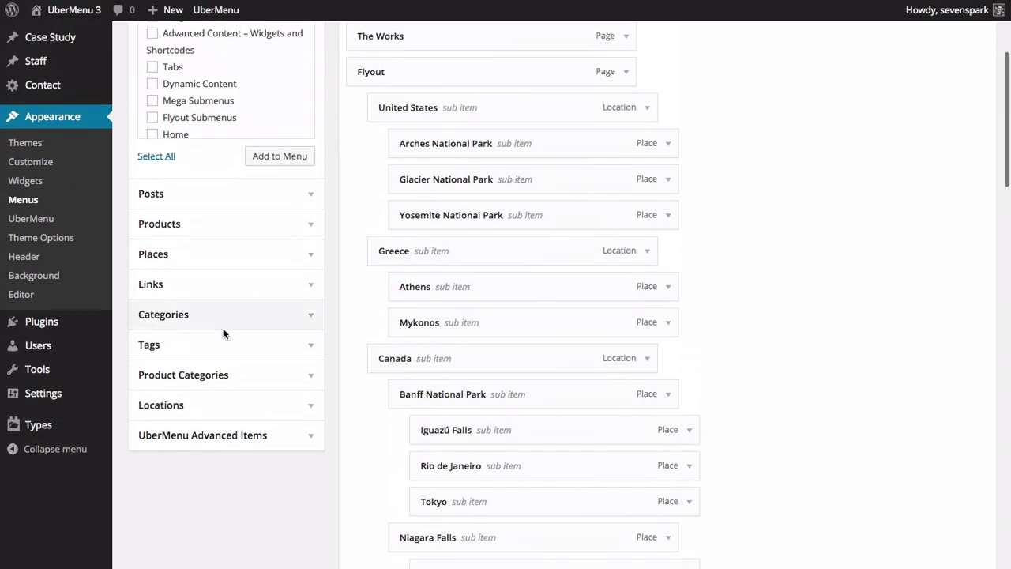
{"action": "scroll", "coordinate": [220, 329], "scroll_direction": "up", "scroll_amount": 4}
{"action": "mouse_move", "coordinate": [41, 239]}
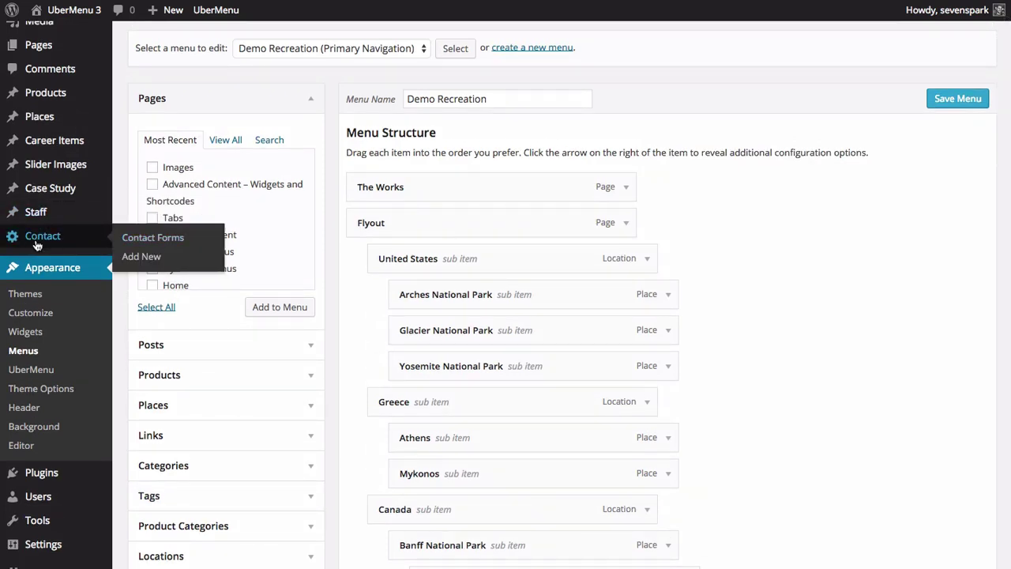
{"action": "left_click", "coordinate": [203, 237]}
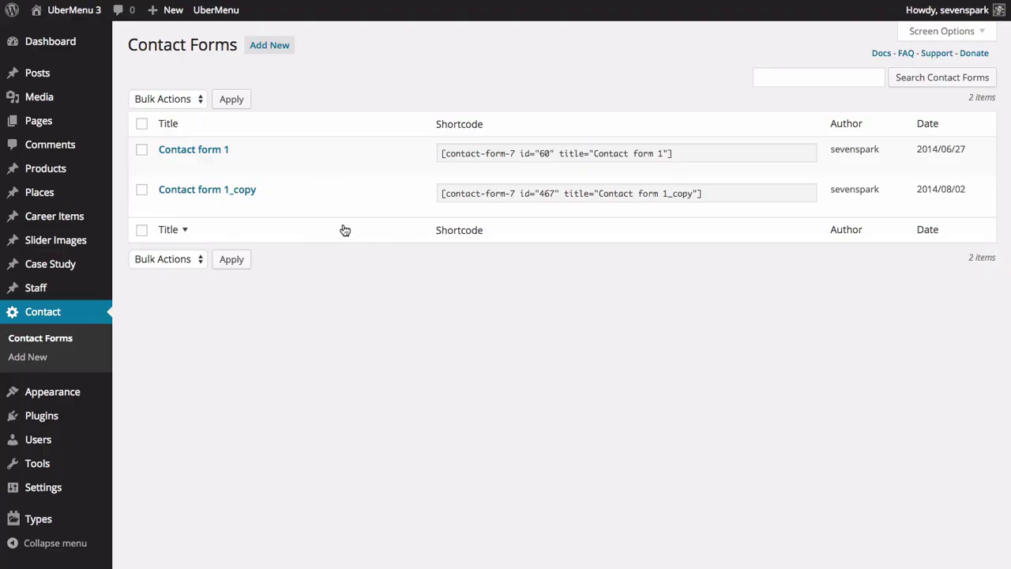
Step: Copy the shortcode of Contact form 1 from the contact forms list
{"action": "mouse_move", "coordinate": [172, 161]}
{"action": "mouse_move", "coordinate": [168, 218]}
{"action": "mouse_move", "coordinate": [447, 159]}
{"action": "left_click", "coordinate": [664, 153]}
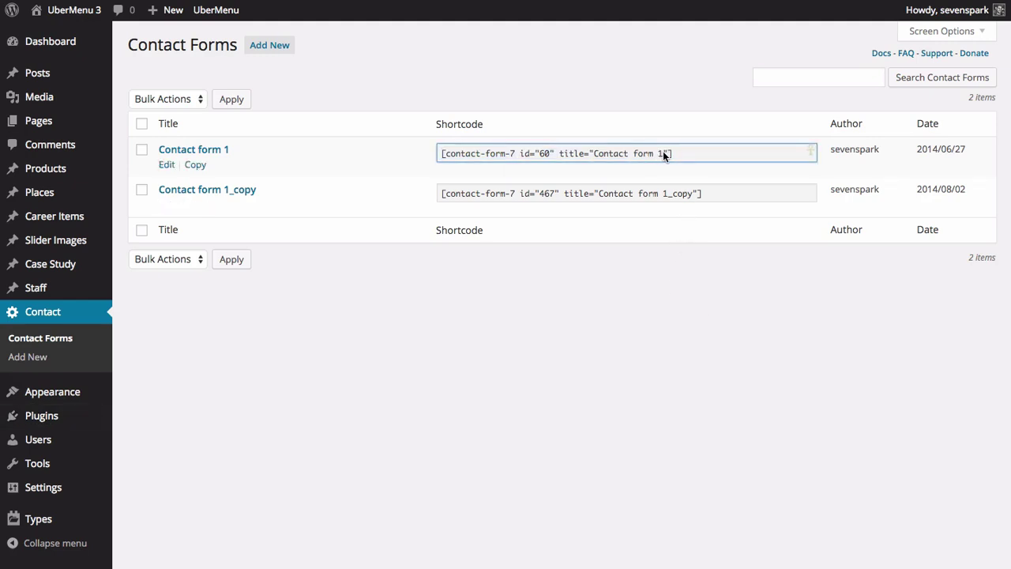
{"action": "left_click_drag", "start_coordinate": [676, 153], "coordinate": [431, 150]}
{"action": "right_click", "coordinate": [483, 154]}
{"action": "left_click", "coordinate": [507, 204]}
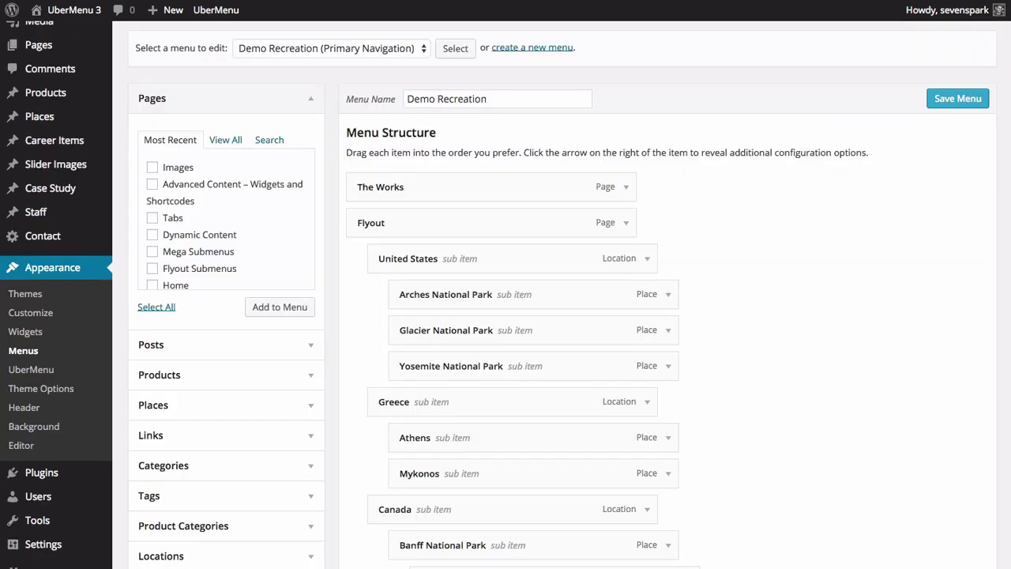
Step: Paste the shortcode [contact-form-7 id="60" title="Contact form 1"] into the [Contact Form] item's custom content, save it and check the Advanced submenu on the site
{"action": "scroll", "coordinate": [424, 284], "scroll_direction": "down", "scroll_amount": 18}
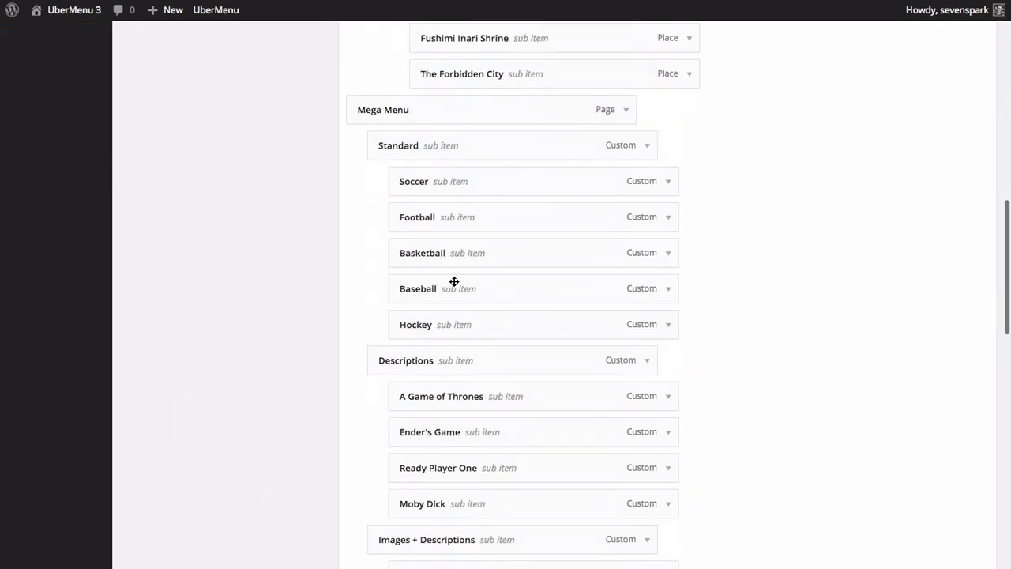
{"action": "scroll", "coordinate": [454, 281], "scroll_direction": "down", "scroll_amount": 5}
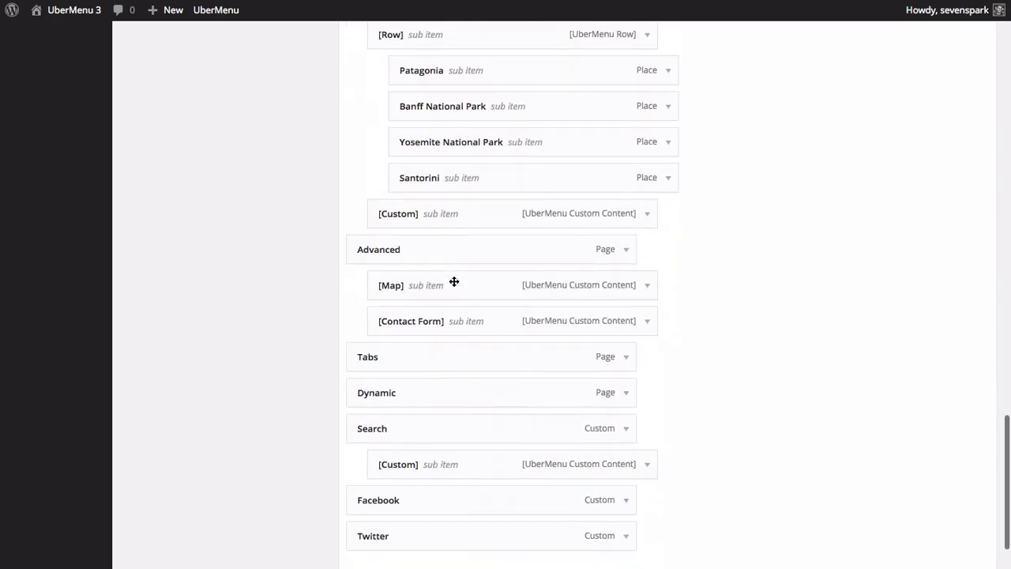
{"action": "left_click", "coordinate": [472, 321]}
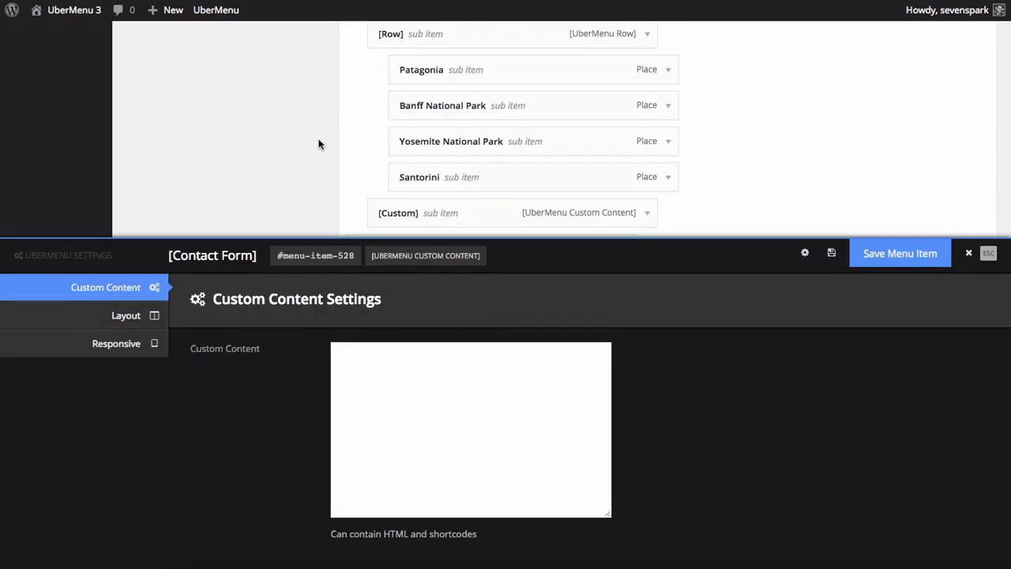
{"action": "scroll", "coordinate": [372, 102], "scroll_direction": "down", "scroll_amount": 3}
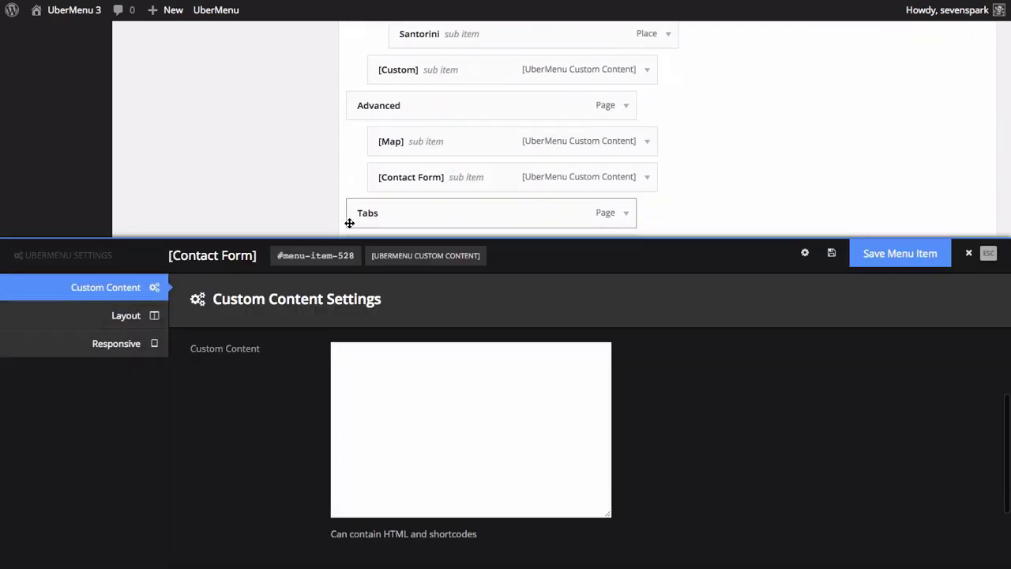
{"action": "right_click", "coordinate": [419, 374]}
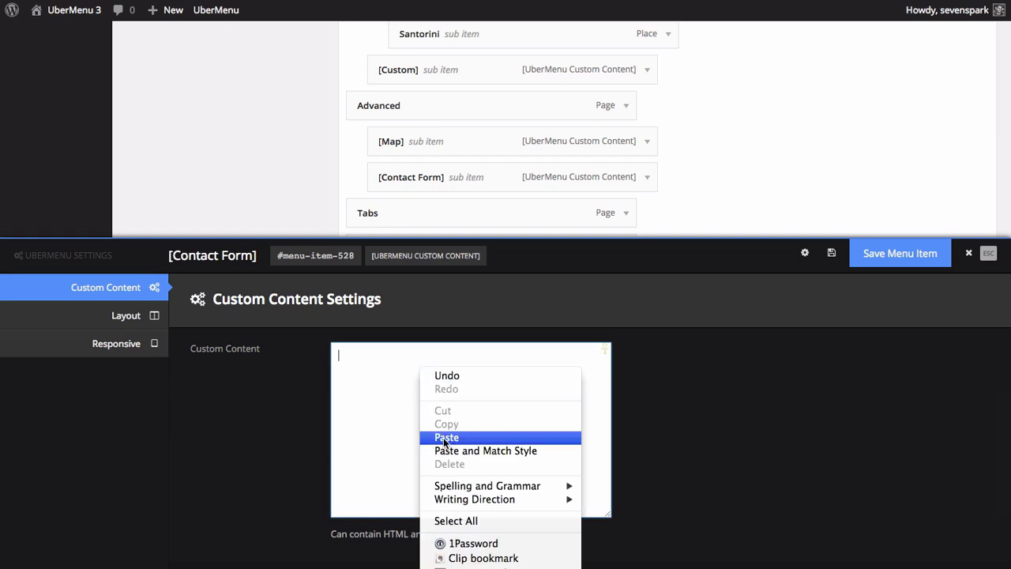
{"action": "left_click", "coordinate": [447, 437]}
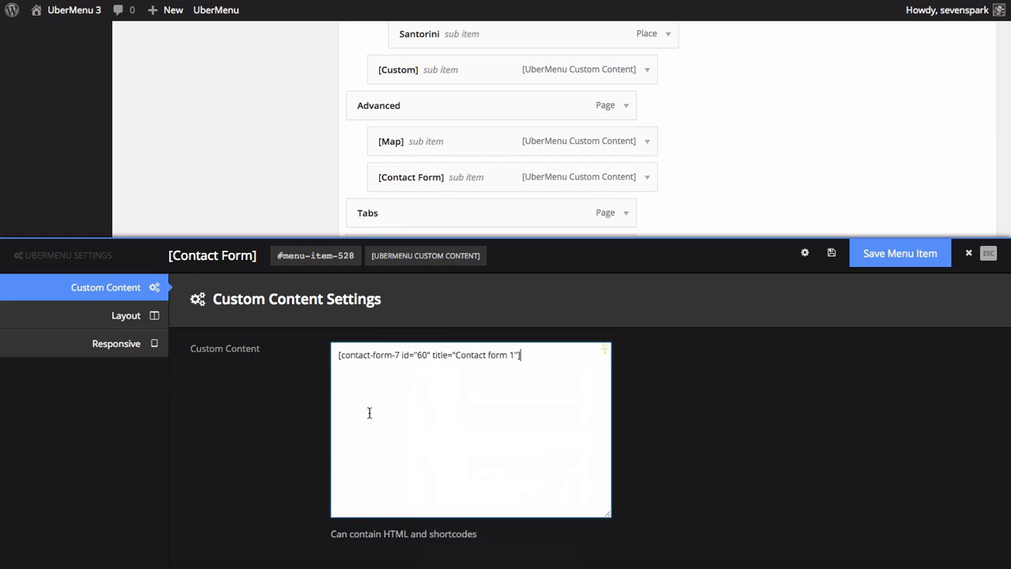
{"action": "left_click", "coordinate": [914, 259]}
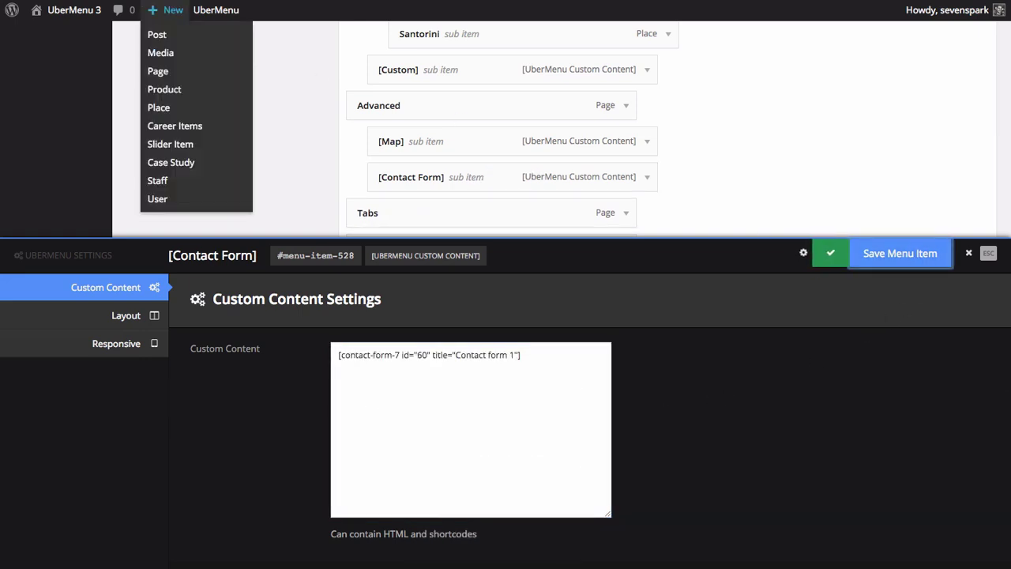
{"action": "left_click", "coordinate": [75, 9]}
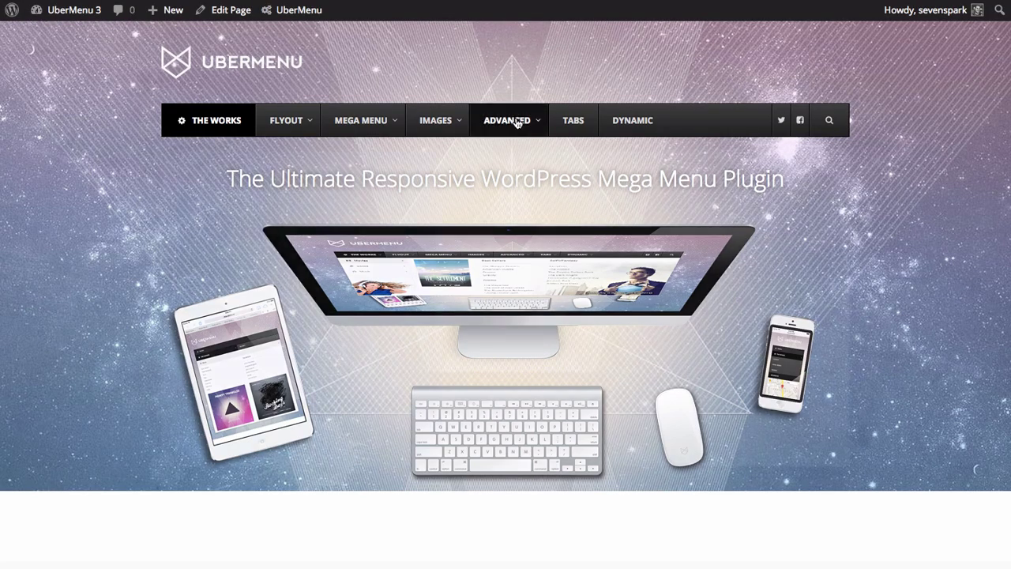
{"action": "mouse_move", "coordinate": [517, 122]}
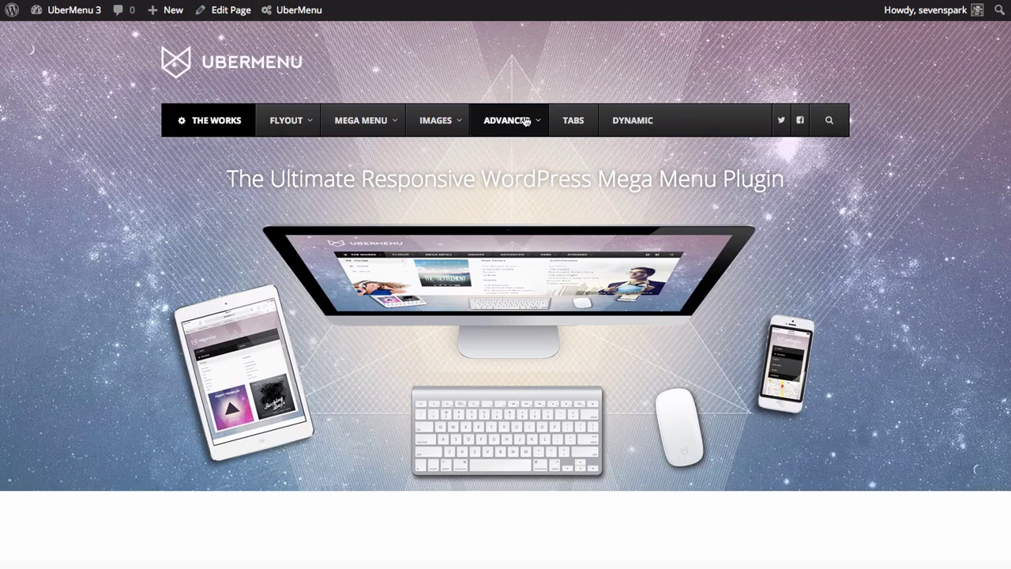
{"action": "mouse_move", "coordinate": [526, 121]}
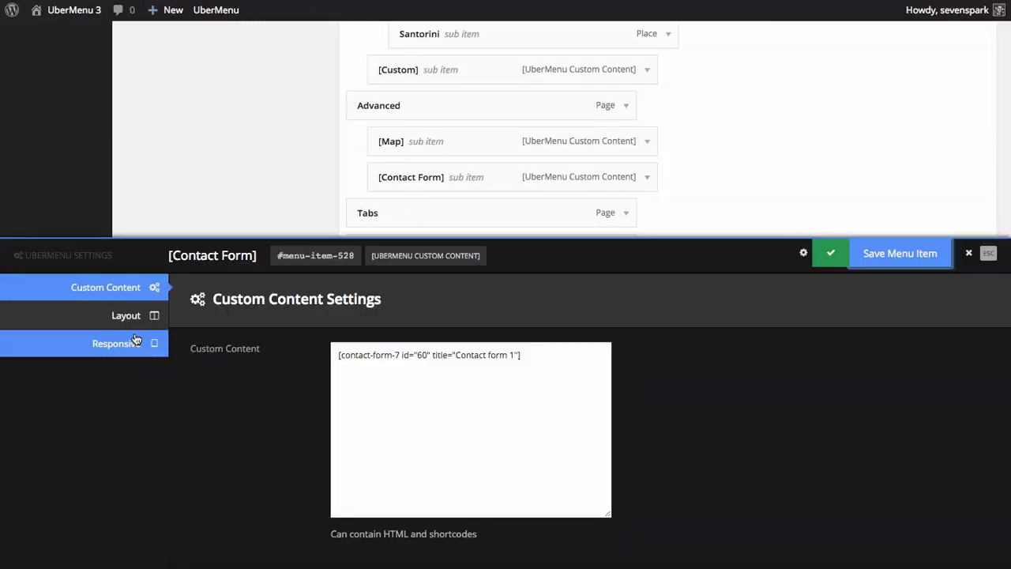
Step: Set the [Contact Form] item's columns width to 3/5, save the item and check the Advanced submenu on the reloaded site
{"action": "left_click", "coordinate": [102, 318]}
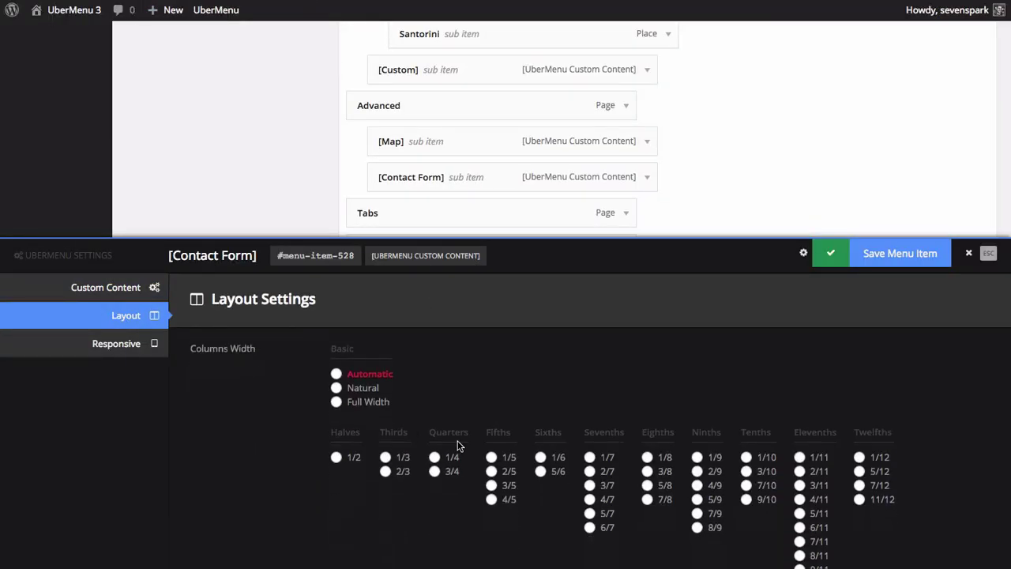
{"action": "left_click", "coordinate": [491, 485]}
{"action": "left_click", "coordinate": [900, 253]}
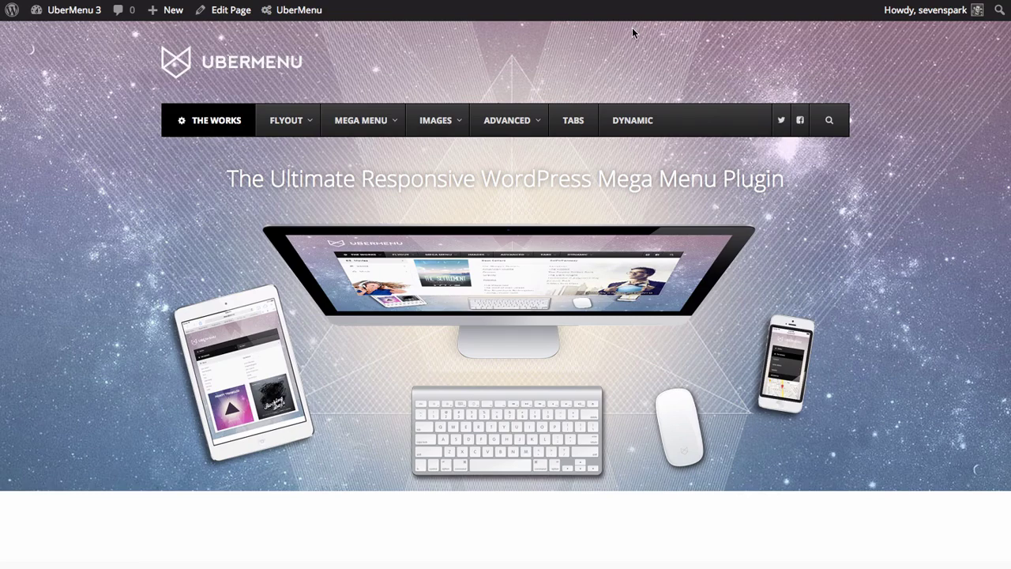
{"action": "key", "text": "F5"}
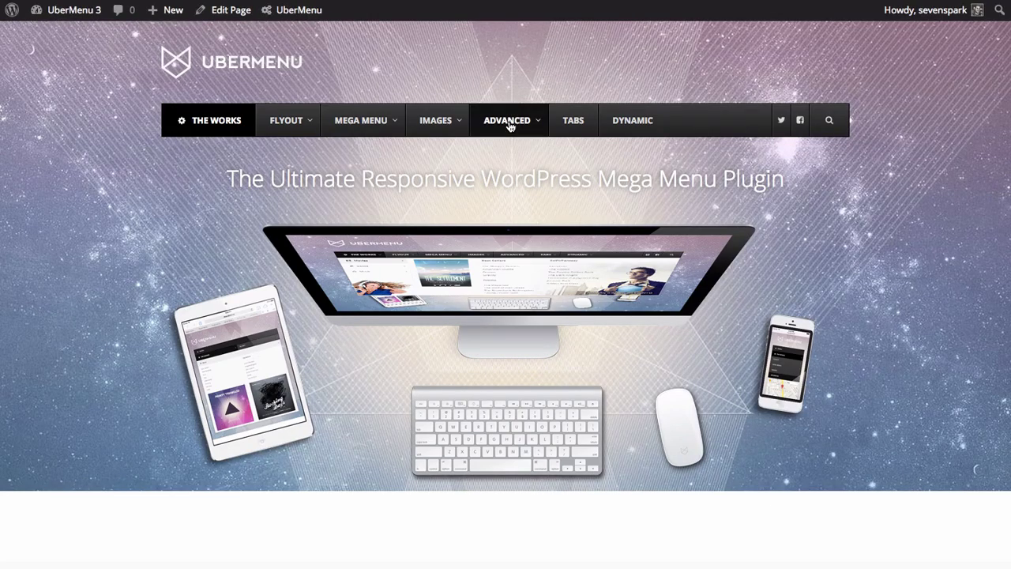
{"action": "mouse_move", "coordinate": [511, 127]}
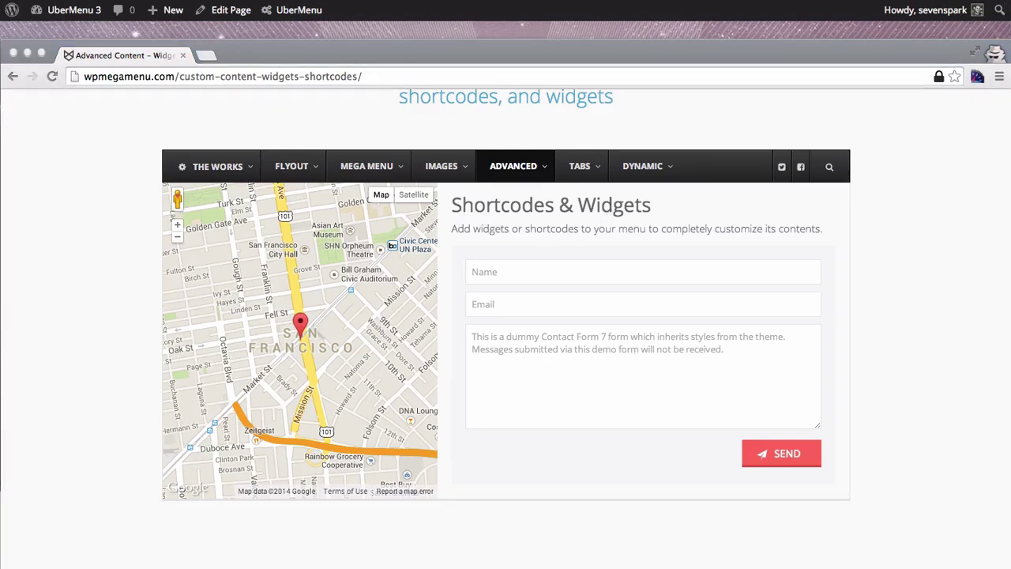
{"action": "mouse_move", "coordinate": [294, 8]}
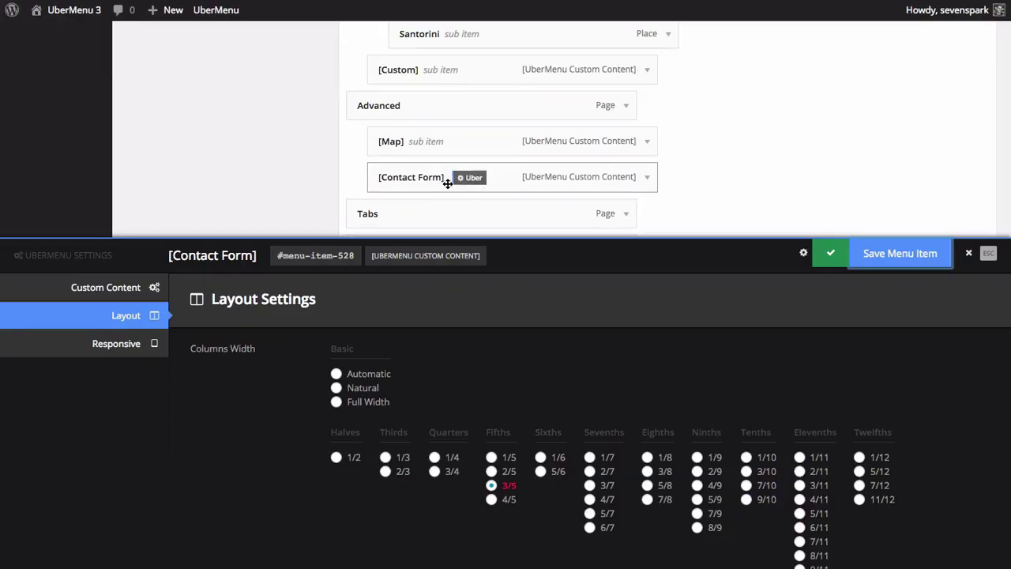
Step: Insert the h4 heading "Shortcodes & Widgets" and the paragraph "Add widgets or shortcodes to your menu to completely customize its contents." above the contact form shortcode
{"action": "left_click", "coordinate": [106, 287]}
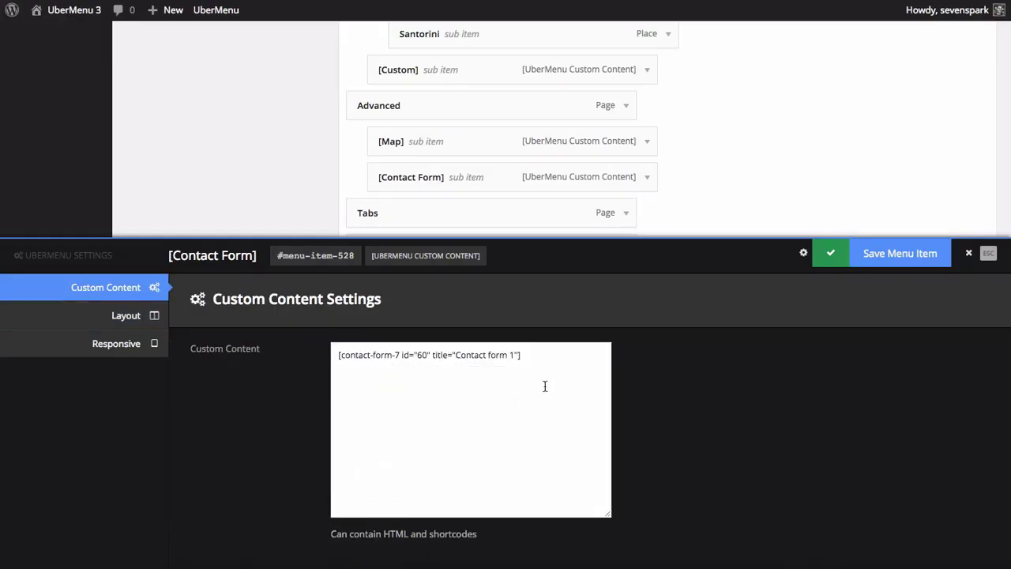
{"action": "left_click", "coordinate": [569, 354]}
{"action": "key", "text": "Home"}
{"action": "key", "text": "Return"}
{"action": "key", "text": "Return"}
{"action": "key", "text": "Up"}
{"action": "key", "text": "Up"}
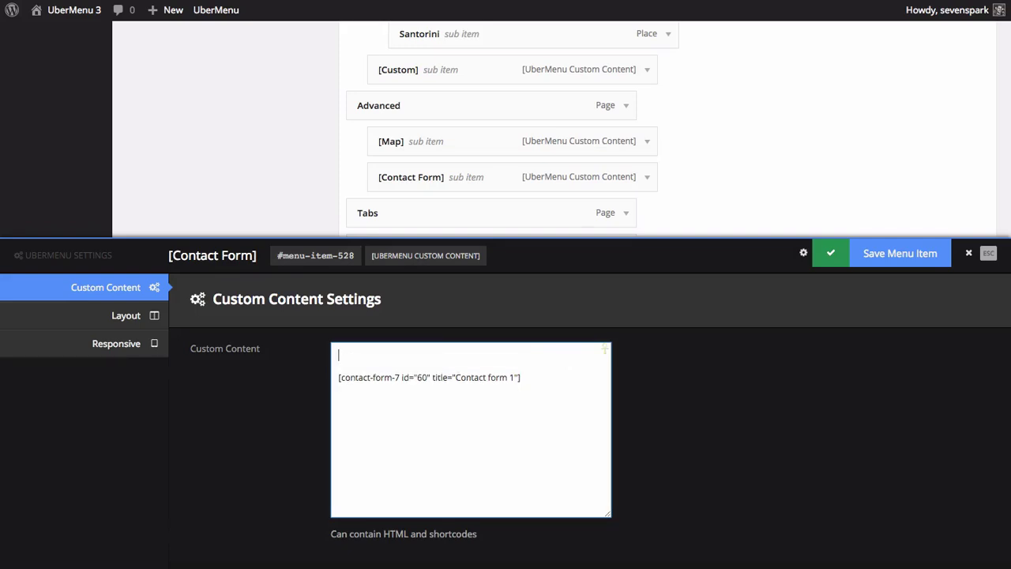
{"action": "key", "text": "ctrl+v"}
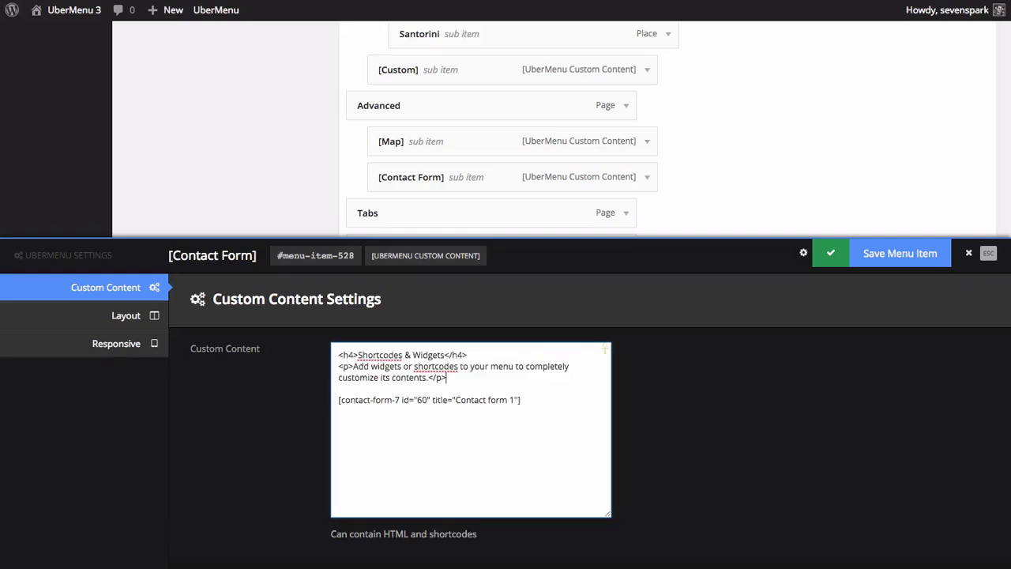
{"action": "left_click_drag", "start_coordinate": [501, 363], "coordinate": [287, 358]}
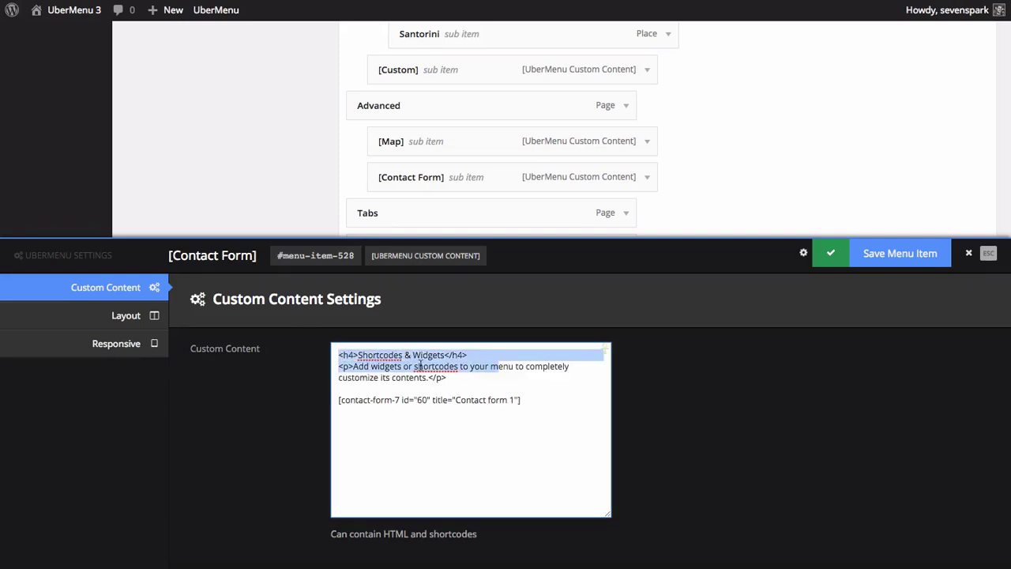
{"action": "left_click_drag", "start_coordinate": [488, 382], "coordinate": [318, 368]}
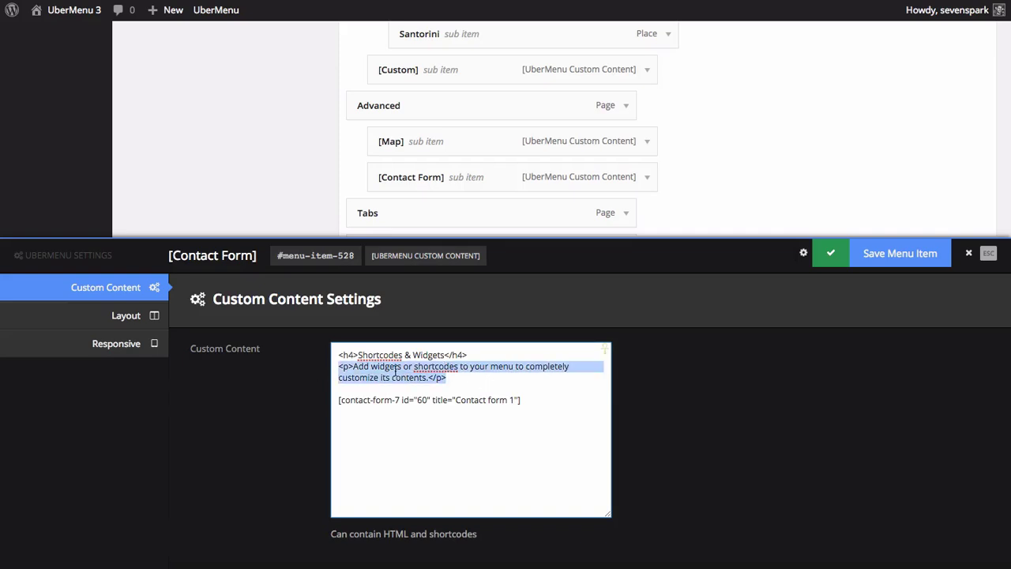
{"action": "left_click", "coordinate": [460, 392]}
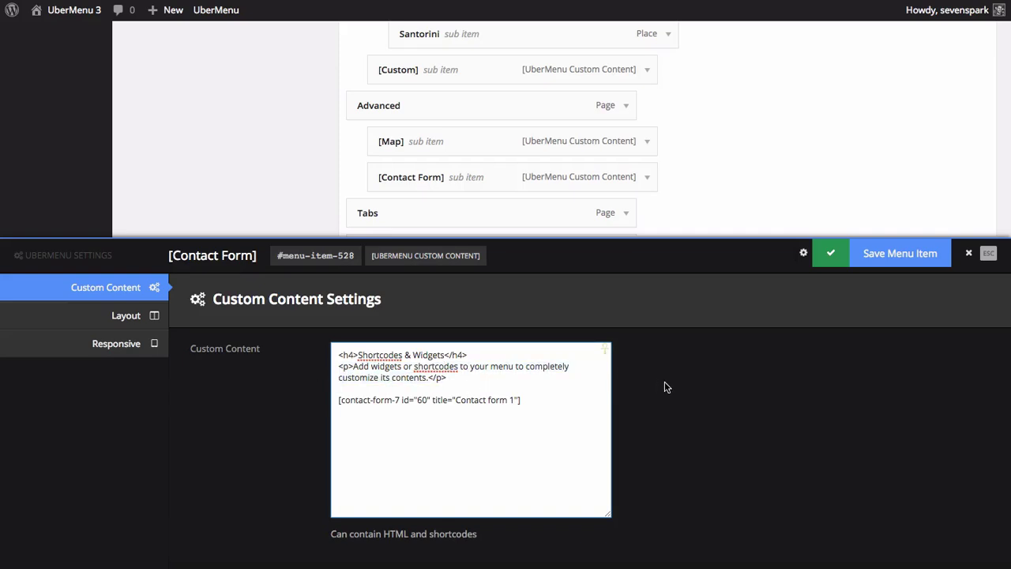
Step: Save the [Contact Form] item and check the heading, paragraph and form in the Advanced submenu on the reloaded site
{"action": "left_click", "coordinate": [898, 257]}
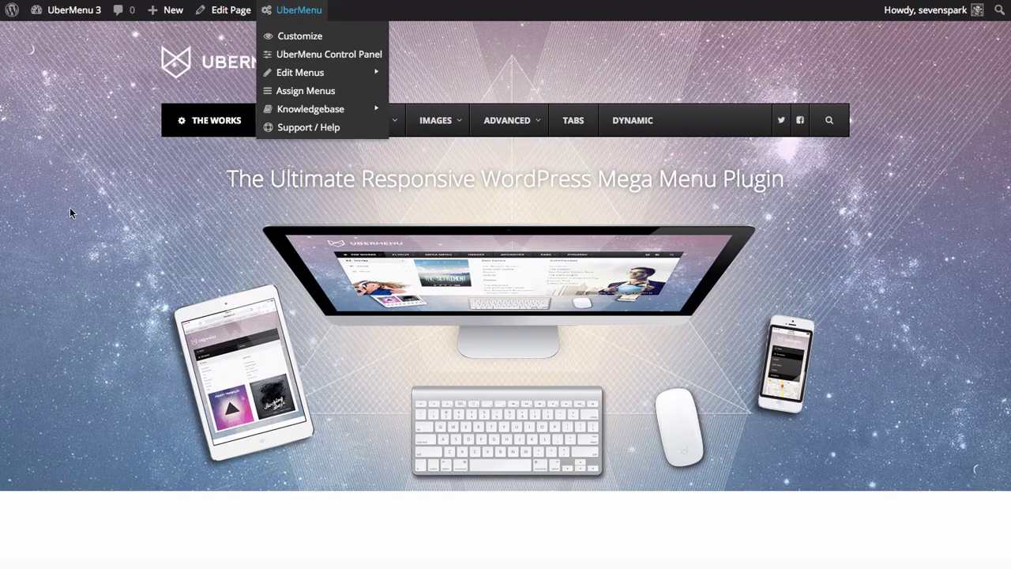
{"action": "key", "text": "ctrl+r"}
{"action": "mouse_move", "coordinate": [513, 124]}
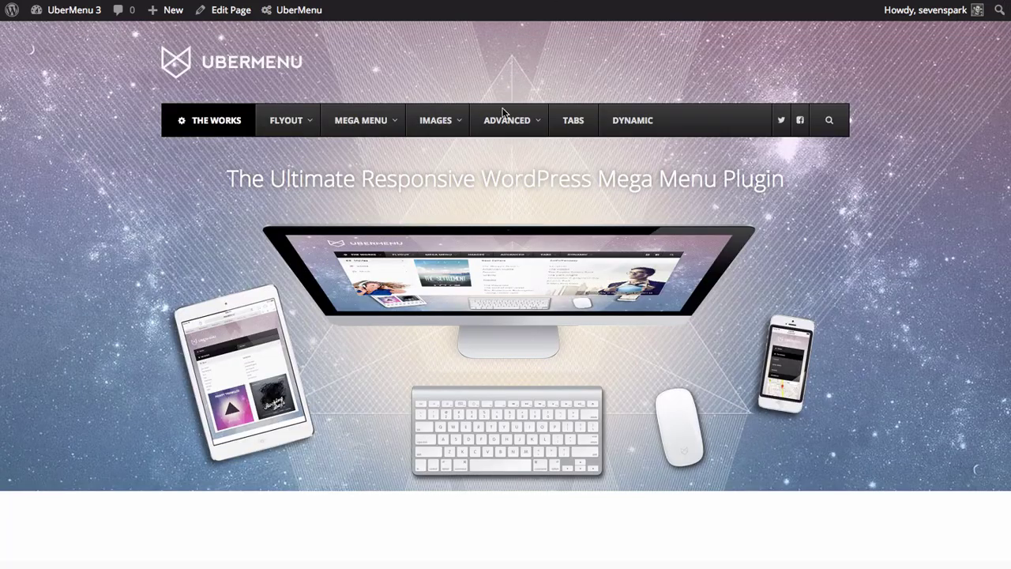
{"action": "mouse_move", "coordinate": [508, 118]}
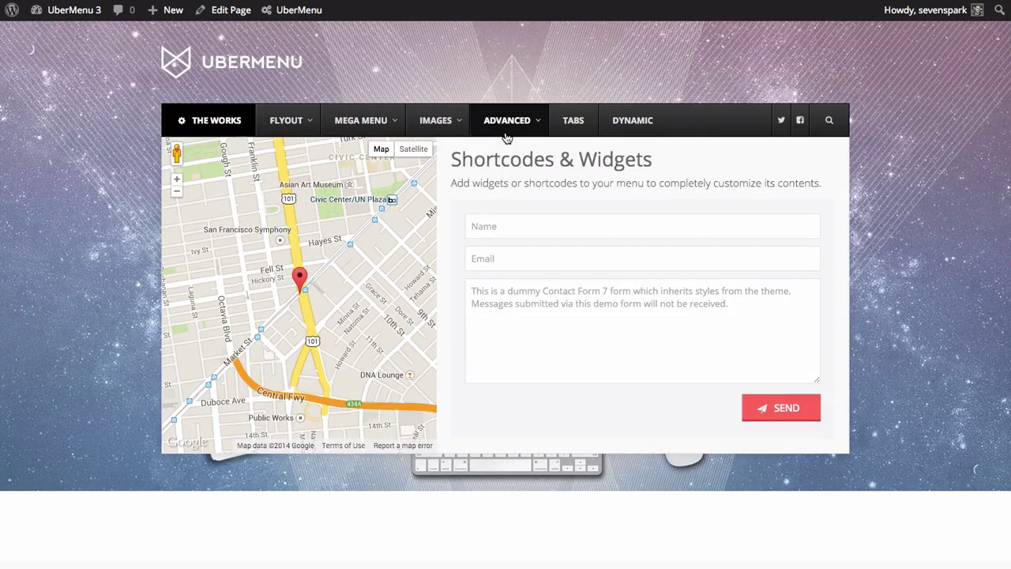